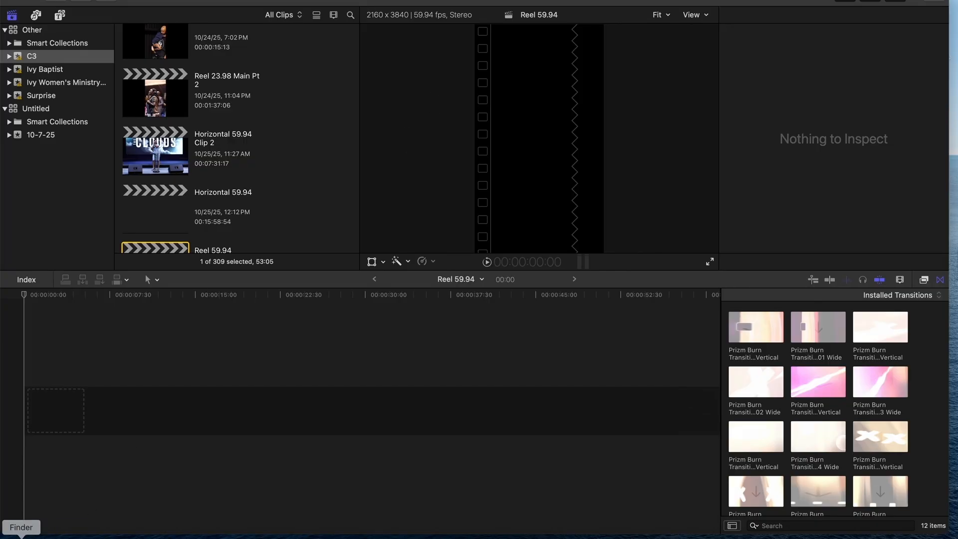
# Browse the C3 event's projects and footage to locate the clips dated Nov 1, 2025.
pyautogui.scroll(-2, 251, 180)
pyautogui.scroll(4, 251, 180)
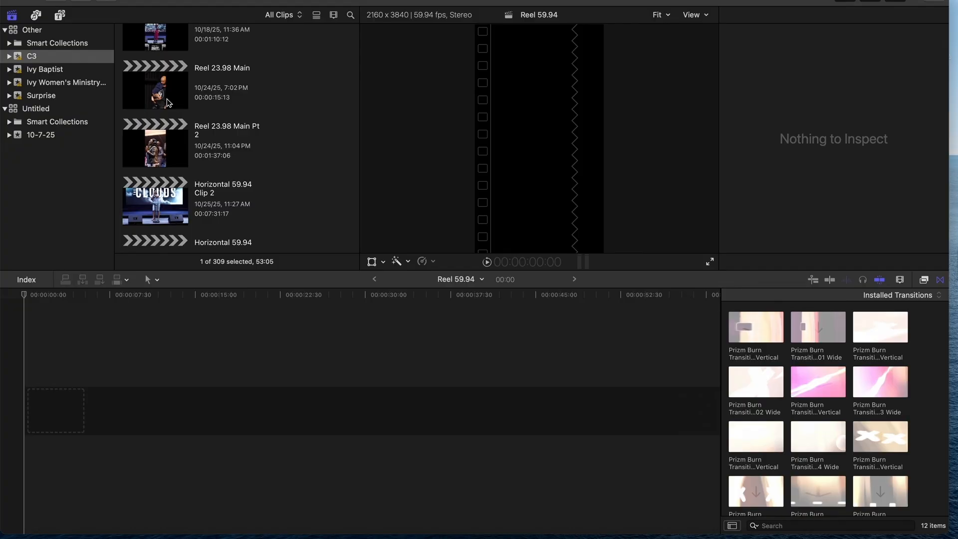
pyautogui.scroll(5, 164, 129)
pyautogui.scroll(-3, 162, 131)
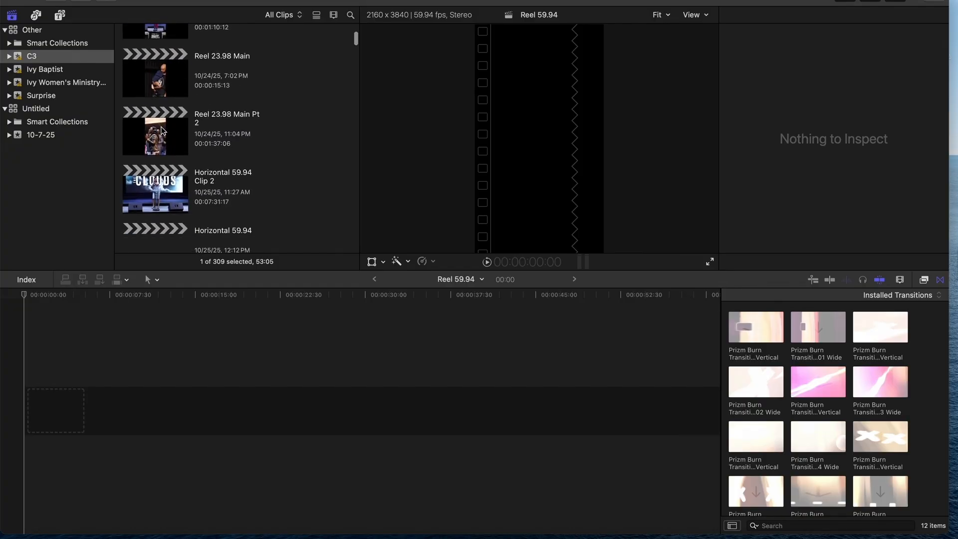
pyautogui.scroll(-2, 162, 130)
pyautogui.scroll(3, 162, 131)
pyautogui.scroll(5, 162, 130)
pyautogui.scroll(-5, 163, 131)
pyautogui.scroll(-10, 163, 131)
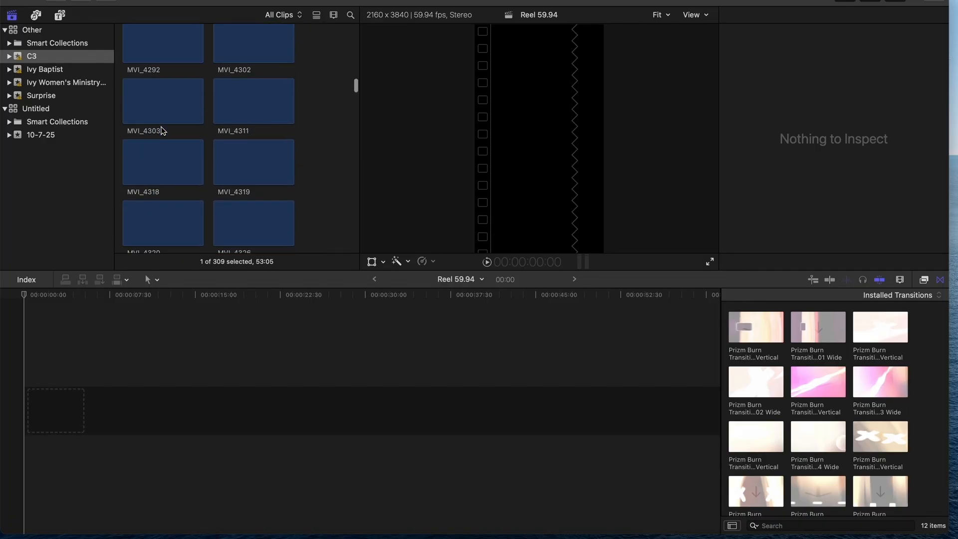
pyautogui.scroll(3, 163, 130)
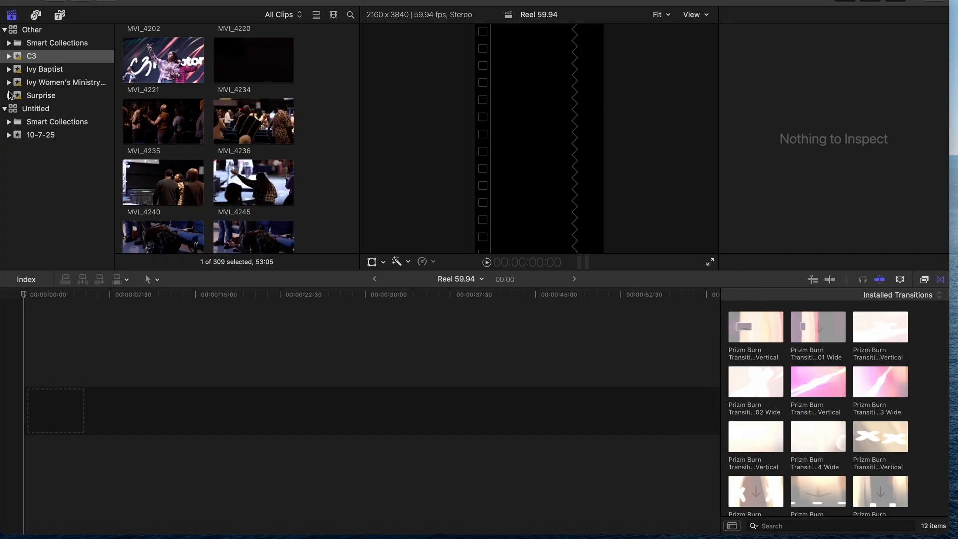
pyautogui.scroll(15, 211, 62)
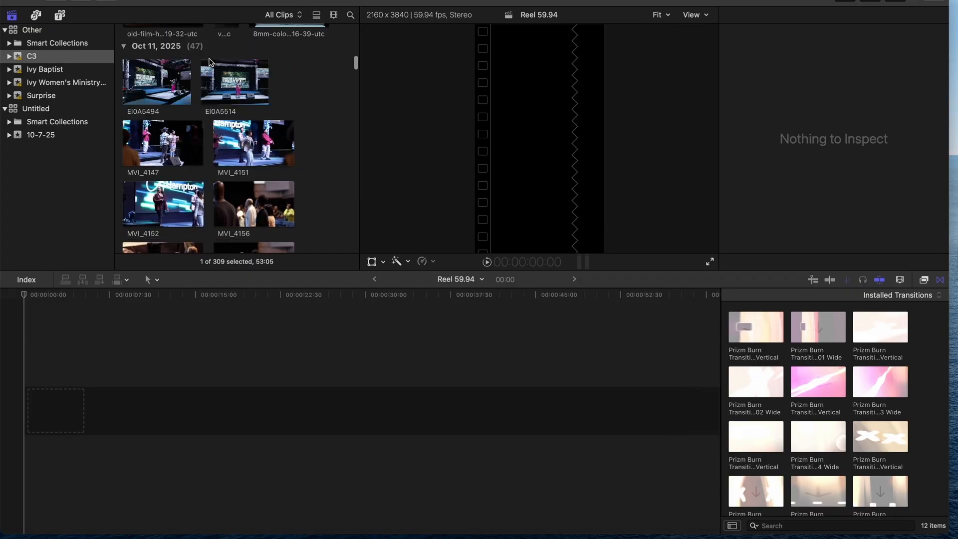
pyautogui.scroll(10, 210, 61)
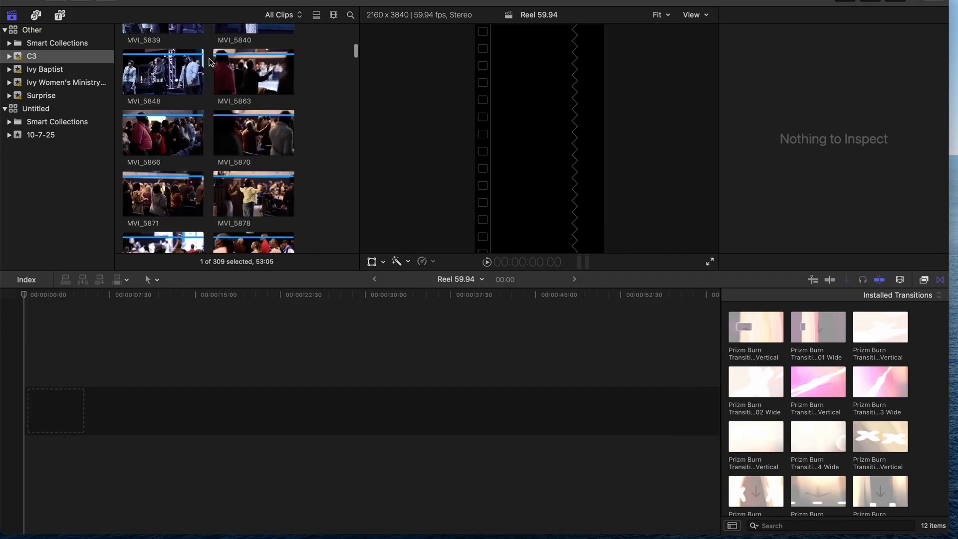
pyautogui.scroll(8, 210, 62)
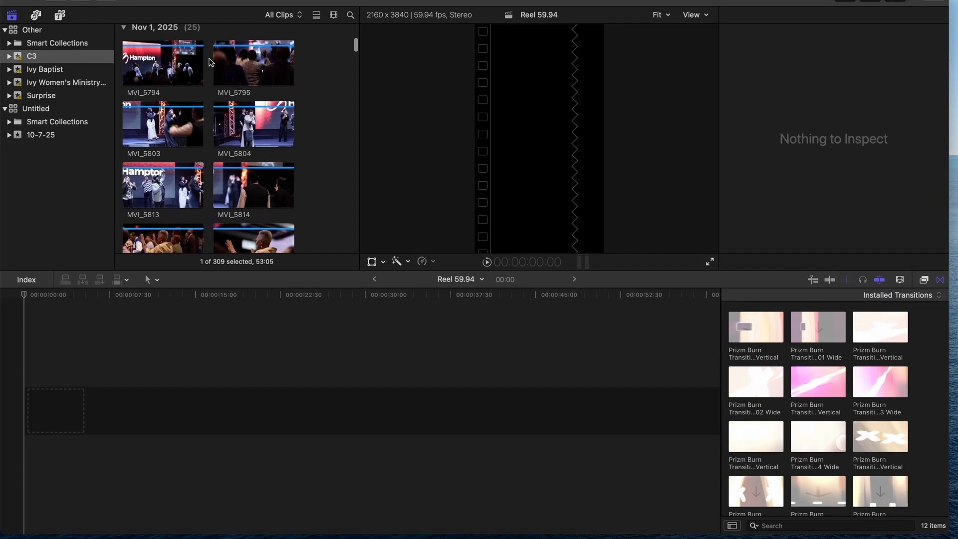
# Select the Nov 1, 2025 clips from MVI_5794 through MVI_6003 and place them in the empty Reel 59.94 timeline.
pyautogui.scroll(-3, 209, 62)
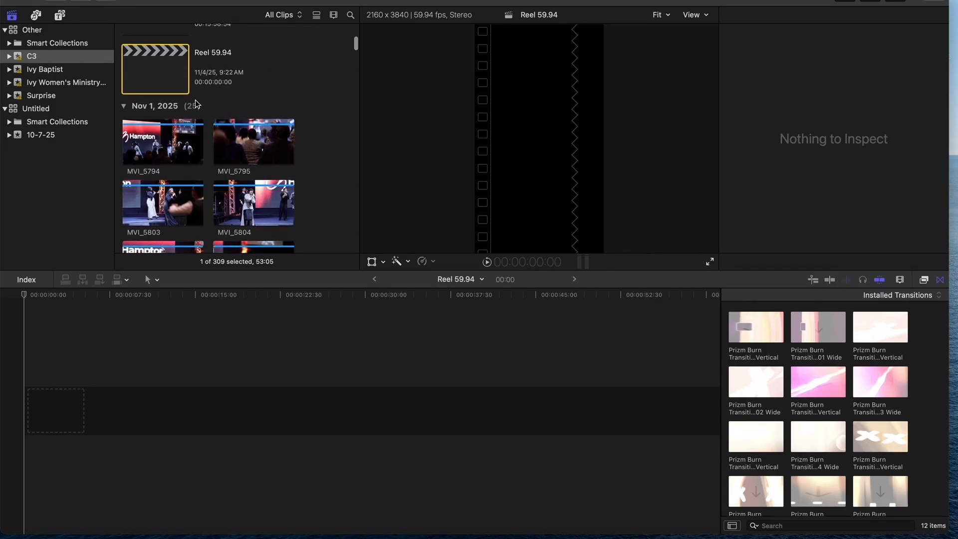
pyautogui.click(172, 140)
pyautogui.scroll(-12, 171, 140)
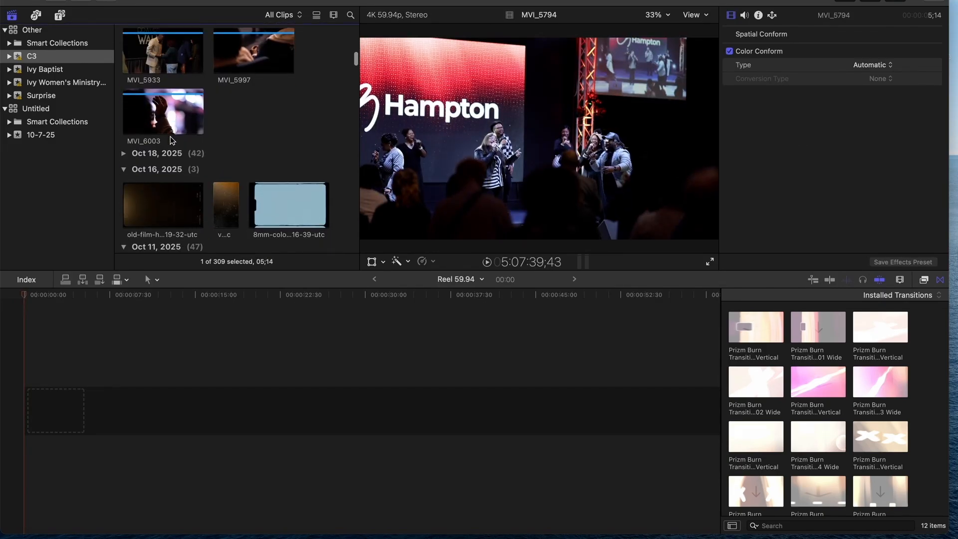
pyautogui.keyDown('shift'); pyautogui.click(170, 136); pyautogui.keyUp('shift')
pyautogui.moveTo(165, 123); pyautogui.dragTo(82, 404)
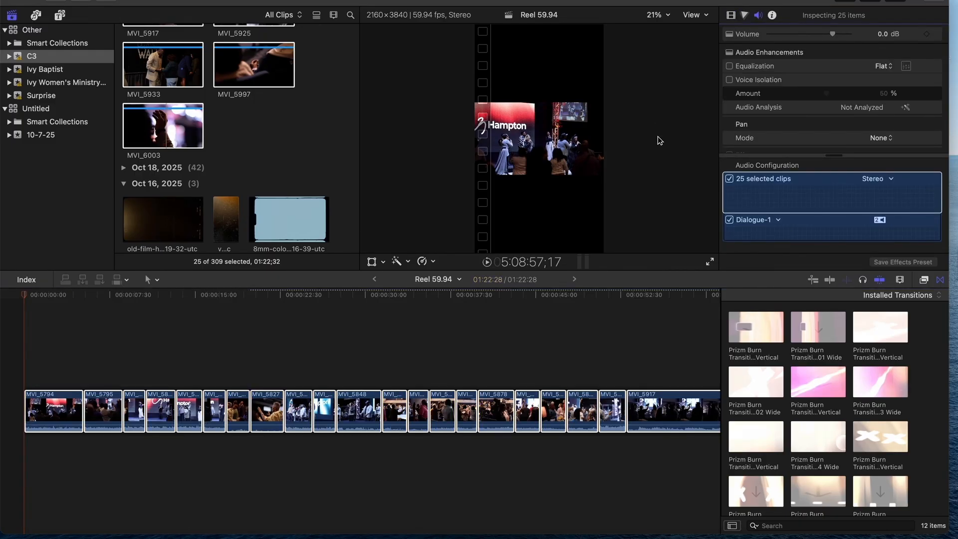
# Lower the volume of all 25 selected timeline clips to −∞ dB and set their Scale (All) to 320%.
pyautogui.click(833, 34)
pyautogui.click(731, 34)
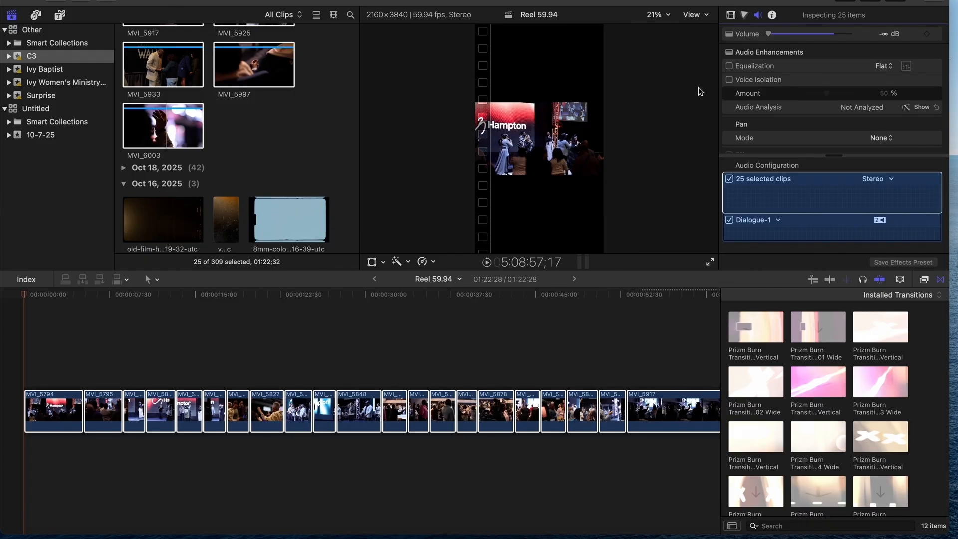
pyautogui.click(732, 19)
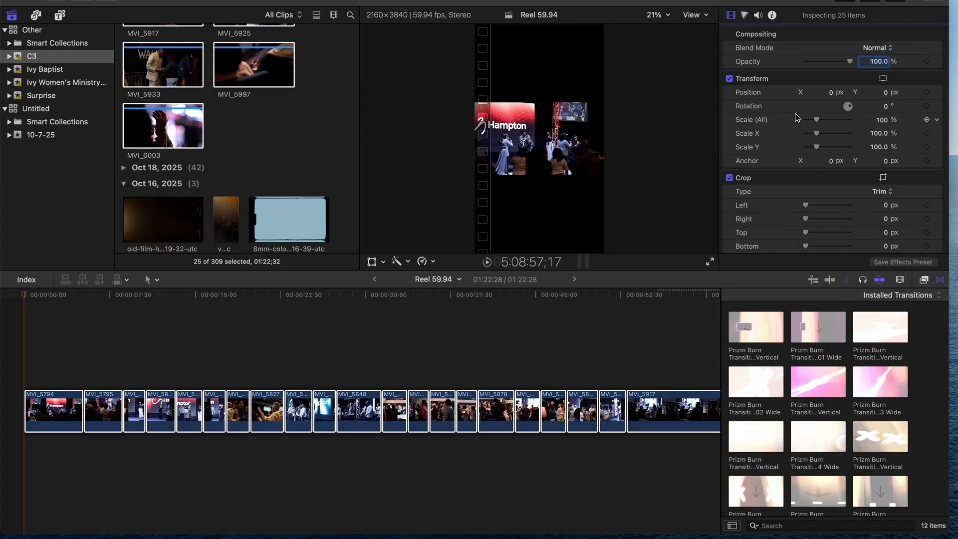
pyautogui.moveTo(816, 124); pyautogui.dragTo(841, 124)
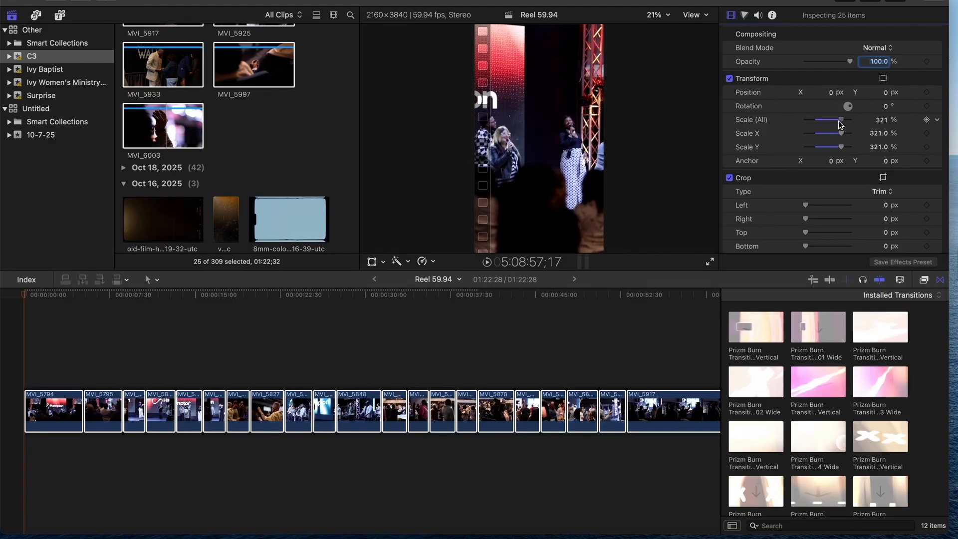
pyautogui.moveTo(839, 121); pyautogui.dragTo(839, 121)
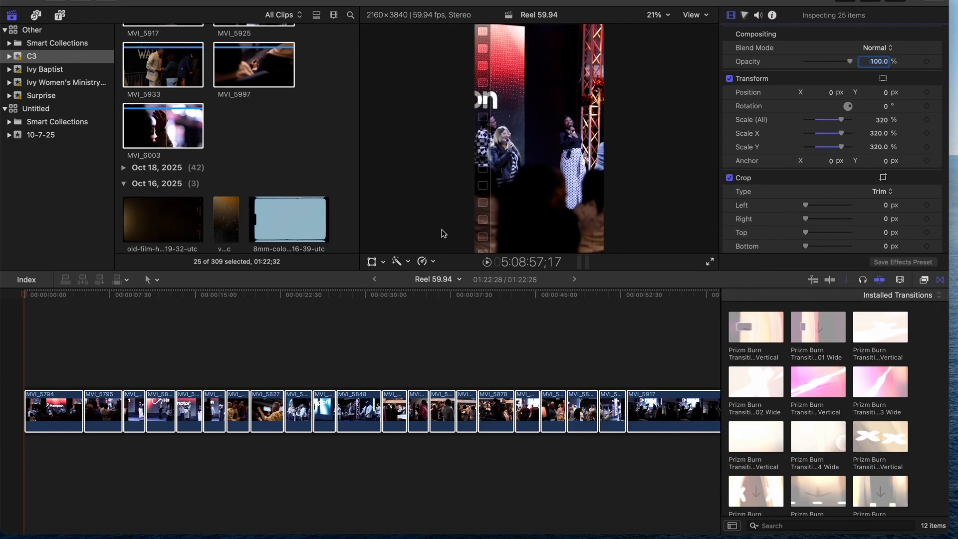
# Turn on the on-screen transform controls and reposition clip MVI_5794 to about X -1525.9 px, Y -88.1 px.
pyautogui.click(63, 295)
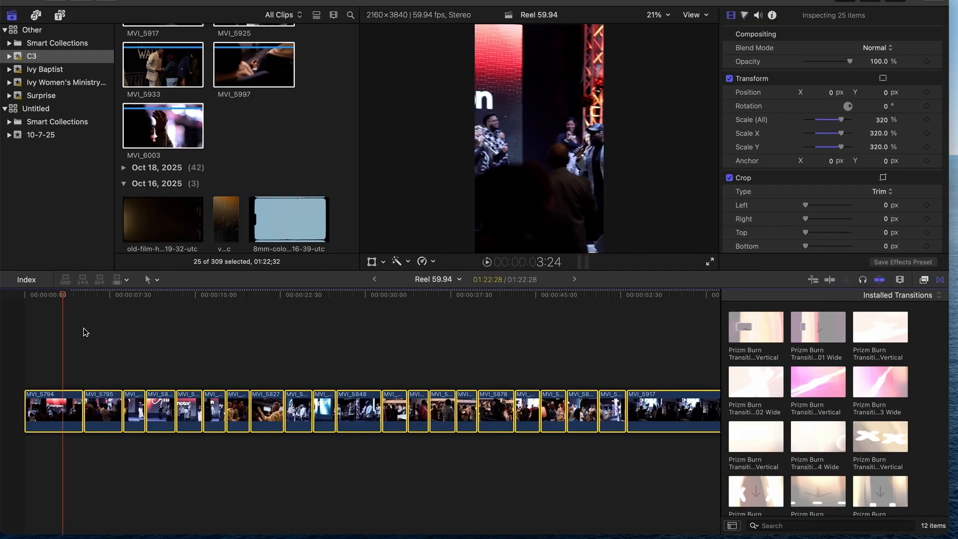
pyautogui.click(60, 296)
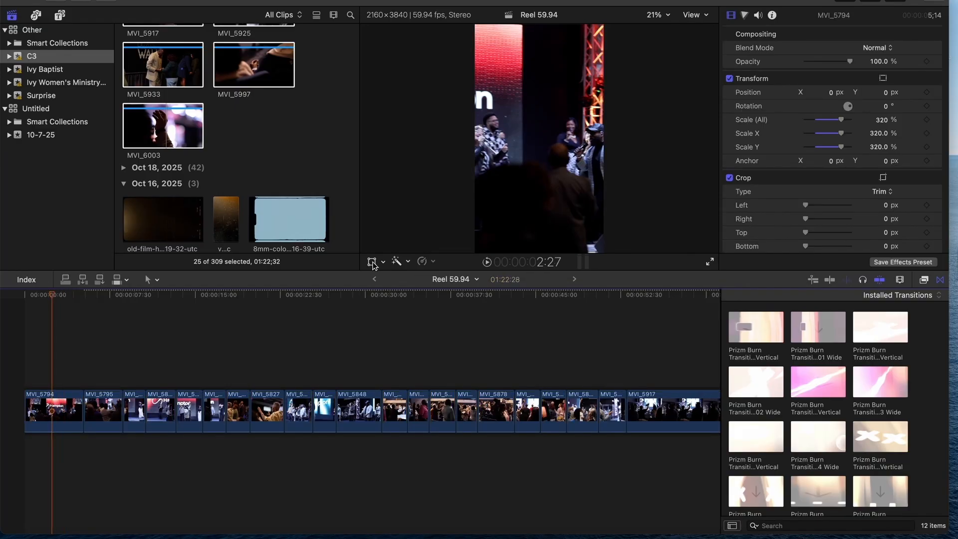
pyautogui.hotkey('shift', 't')
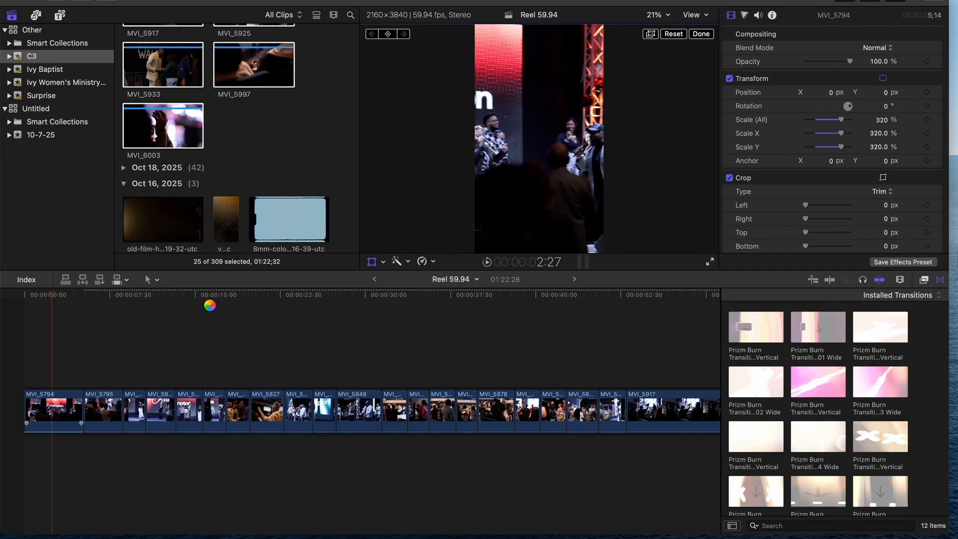
pyautogui.click(49, 298)
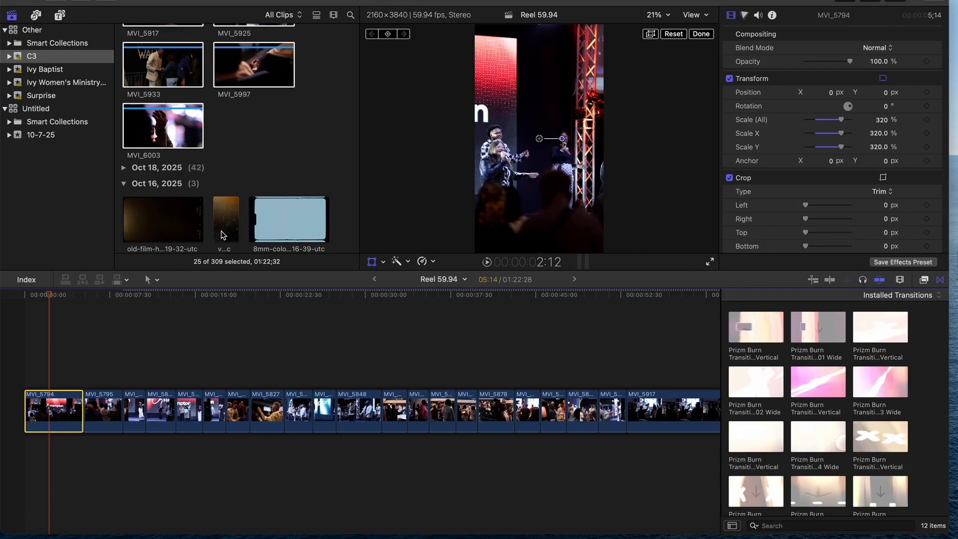
pyautogui.moveTo(544, 159); pyautogui.dragTo(504, 178)
# Play MVI_5794 from its beginning to check the framing and shift its X position to about -1408.5 px.
pyautogui.click(26, 295)
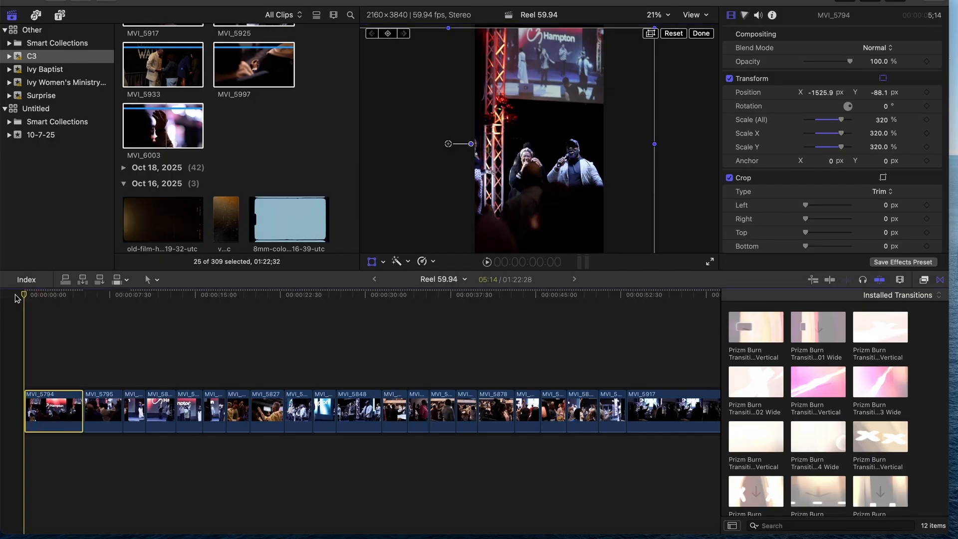
pyautogui.press('space')
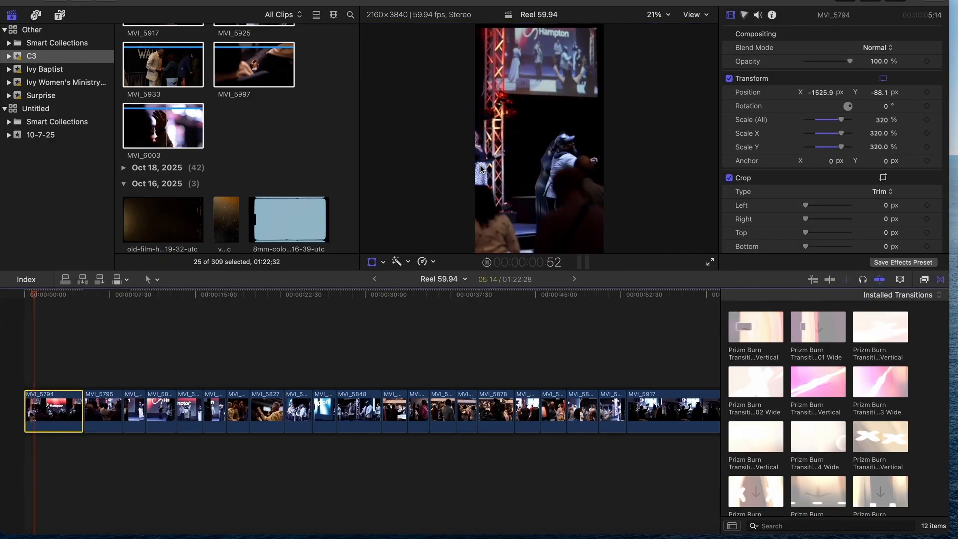
pyautogui.press('space')
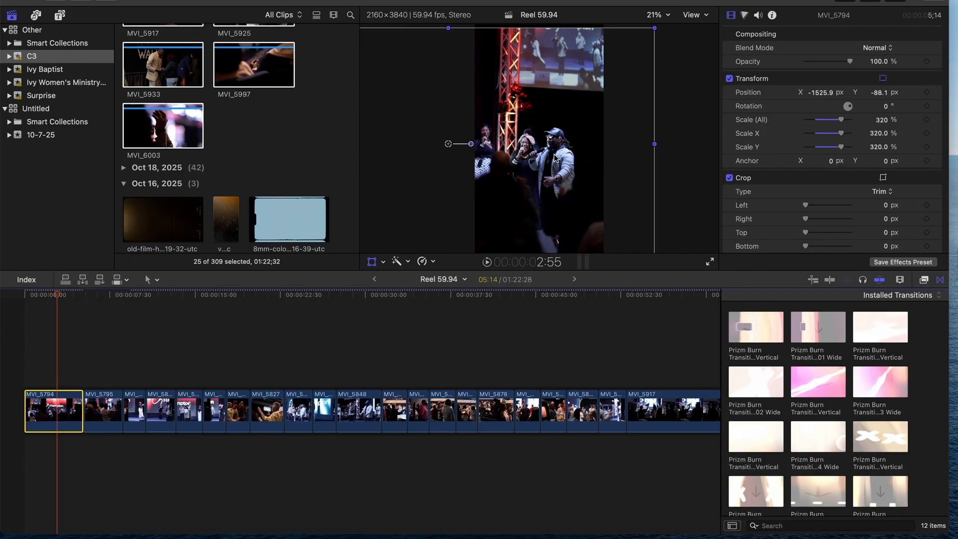
pyautogui.moveTo(554, 154); pyautogui.dragTo(559, 157)
# Play through the rest of MVI_5794 and delete the clip from the timeline.
pyautogui.press('space')
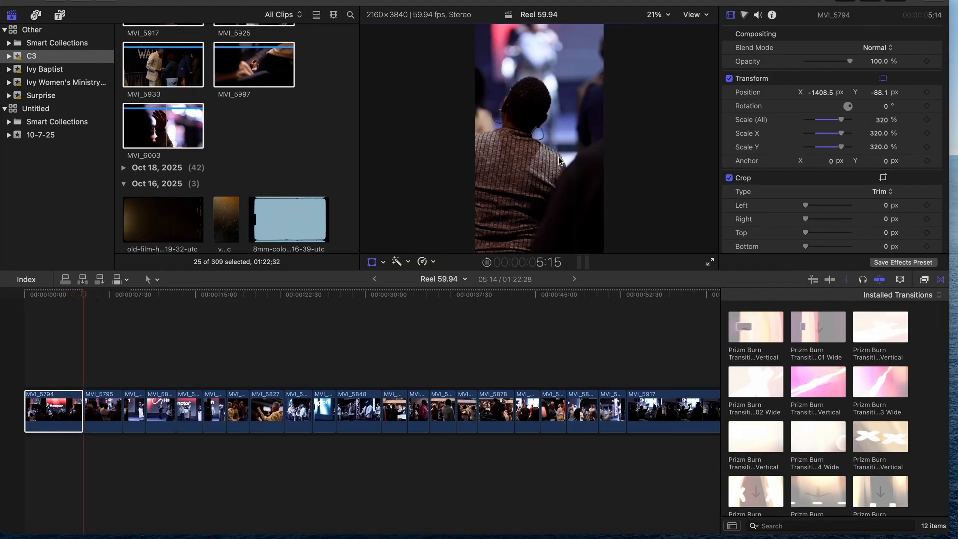
pyautogui.press('space')
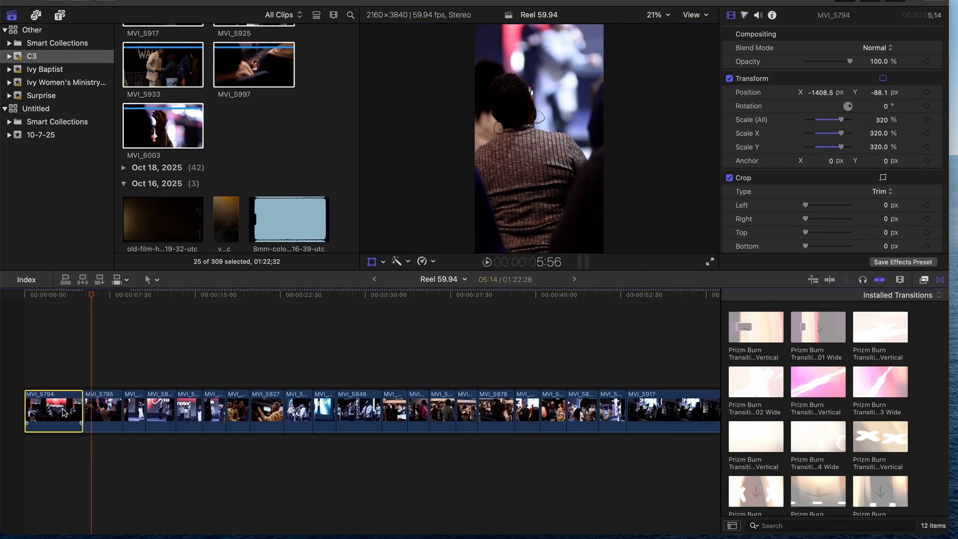
pyautogui.press('Delete')
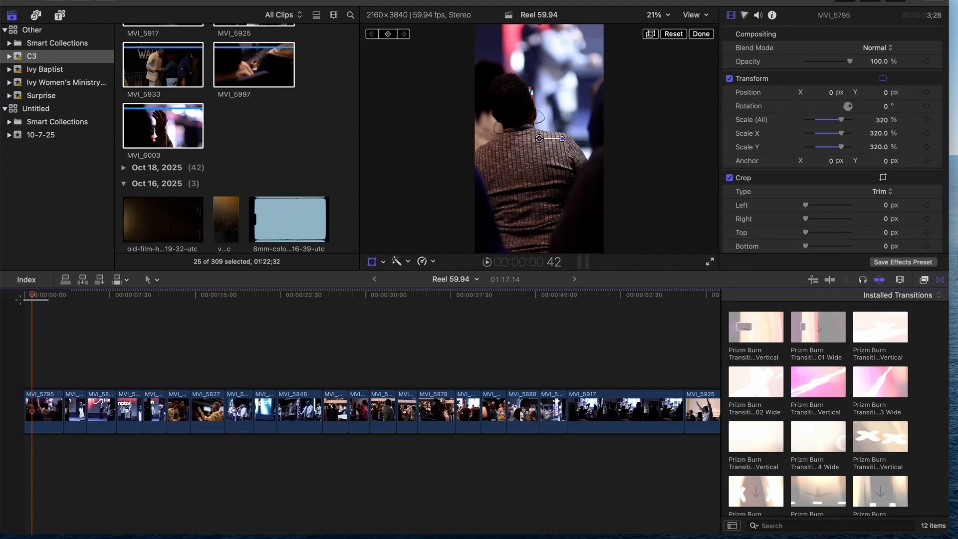
# Reposition clip MVI_5795 to about X 473.1 px, Y 0 px and play it from the start to check the framing.
pyautogui.moveTo(32, 300); pyautogui.dragTo(5, 299)
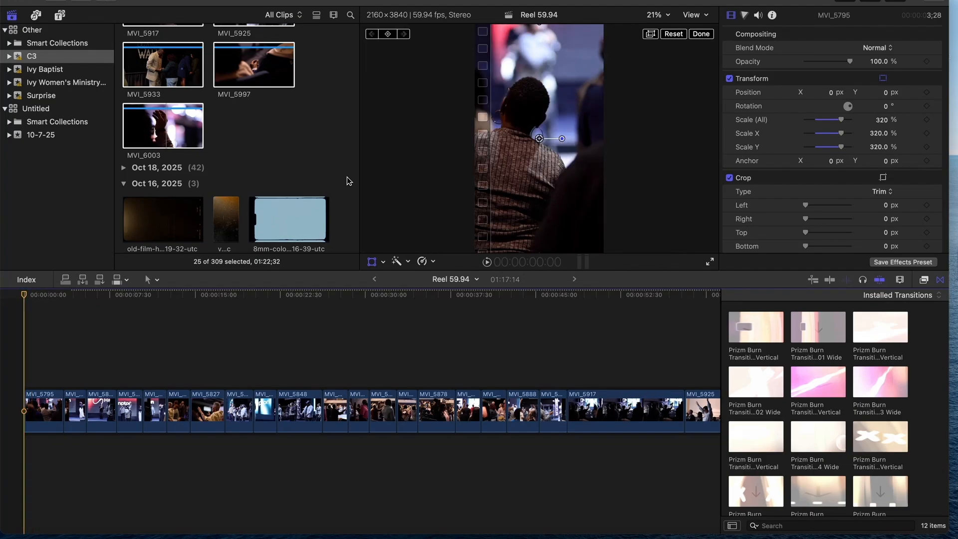
pyautogui.moveTo(539, 140); pyautogui.dragTo(568, 140)
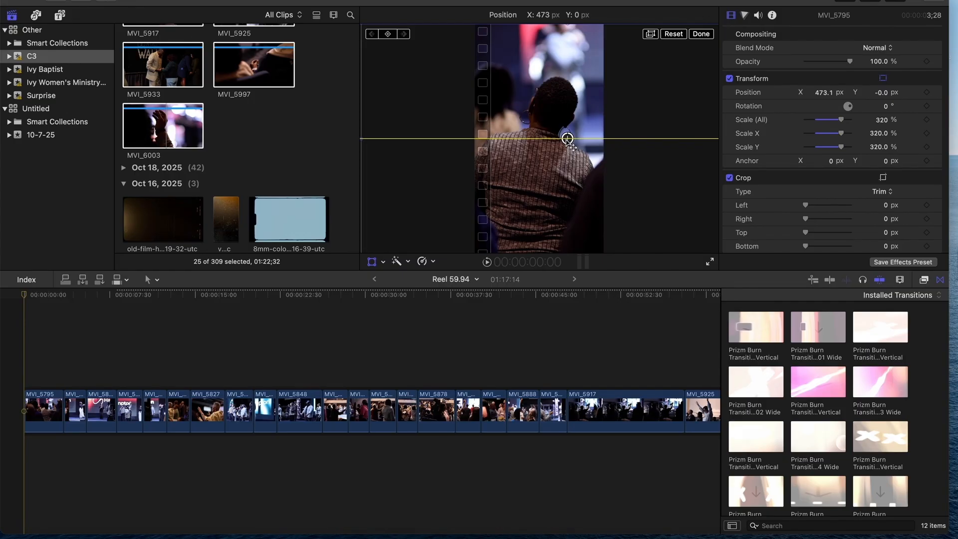
pyautogui.click(3, 295)
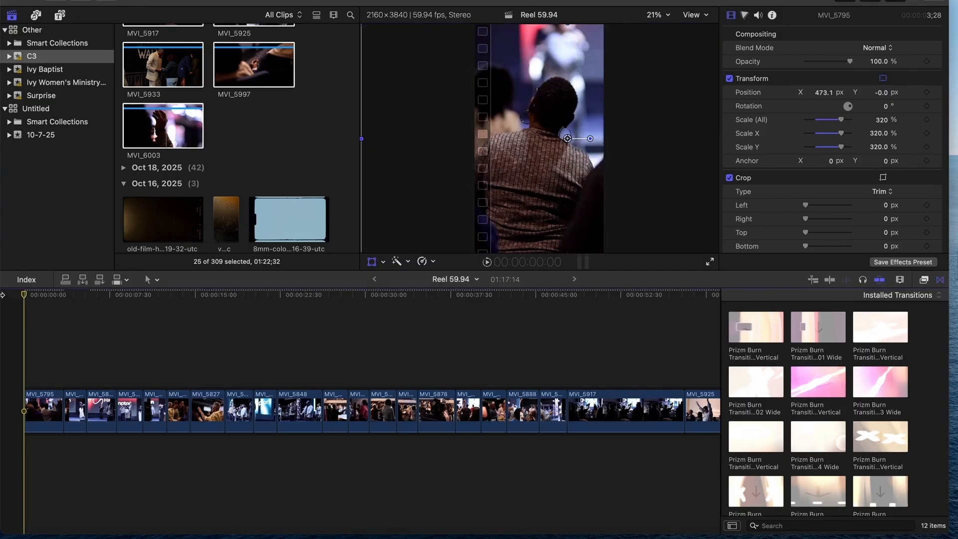
pyautogui.press('space')
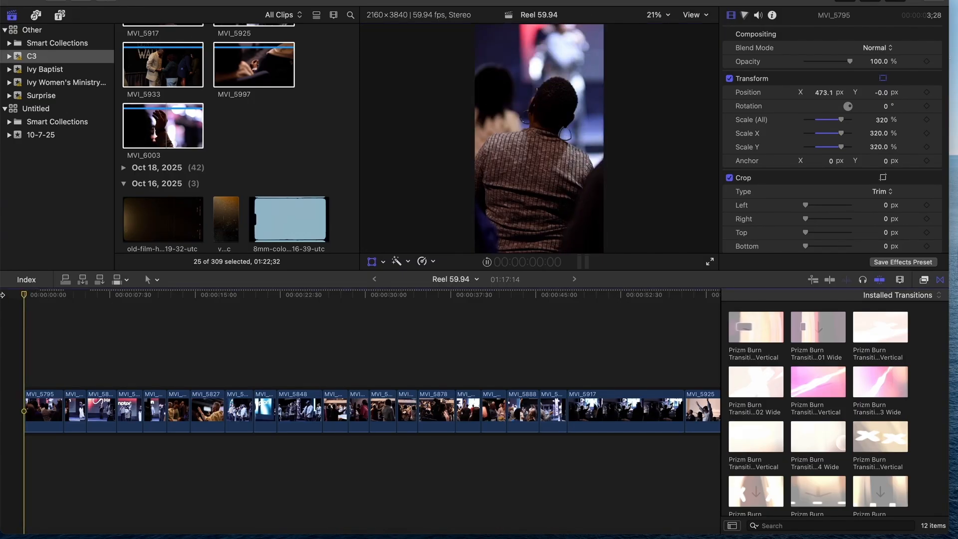
pyautogui.press('space')
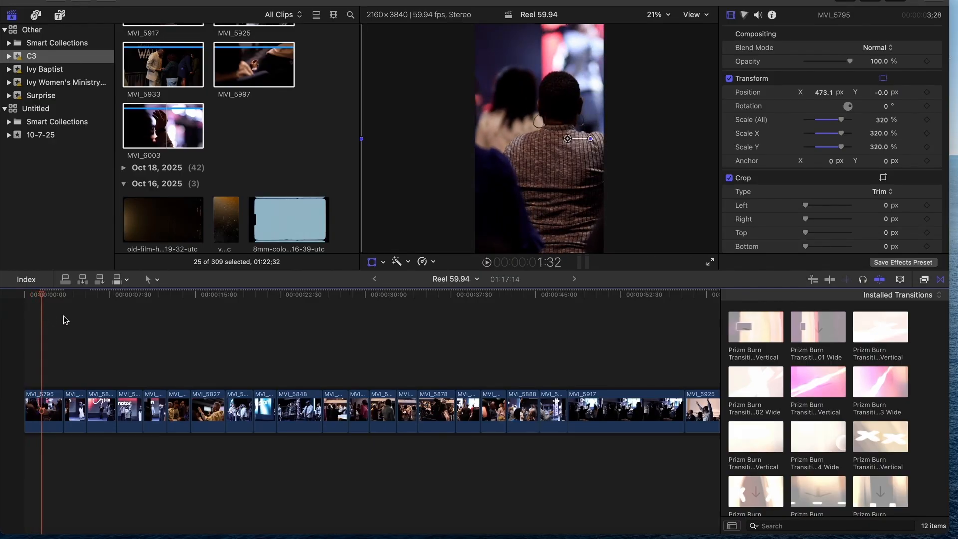
# Review the clips across the whole timeline and move MVI_5803 to the start, ahead of MVI_5795.
pyautogui.press('super+minus')
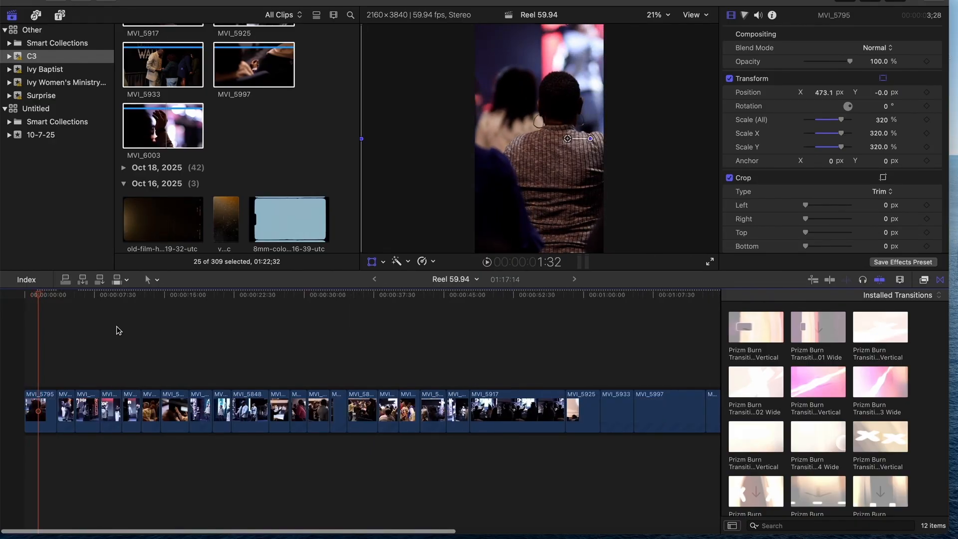
pyautogui.press('super+minus')
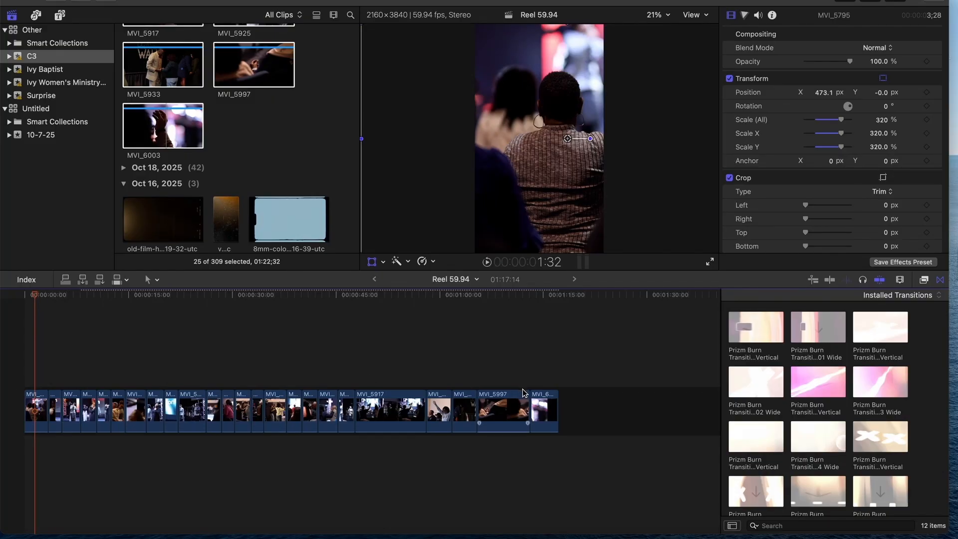
pyautogui.click(381, 298)
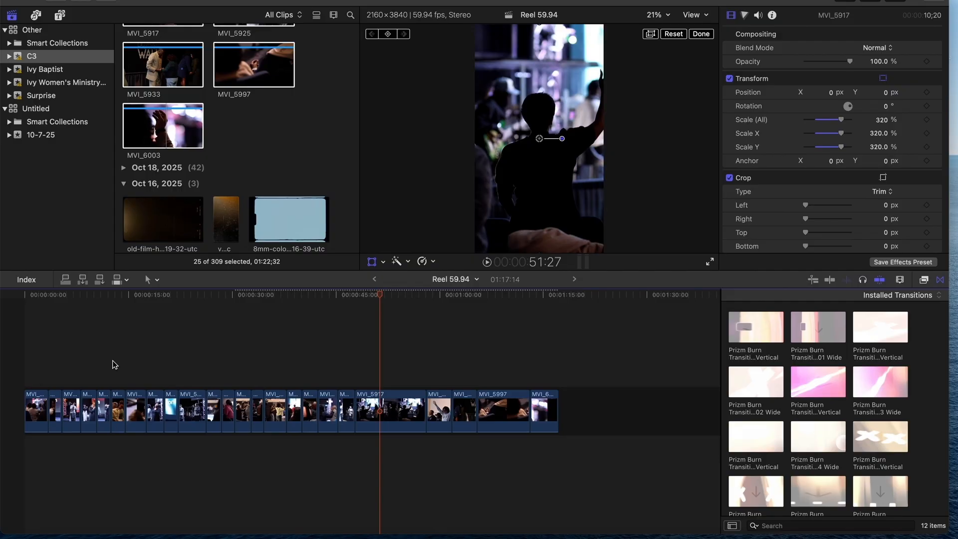
pyautogui.moveTo(34, 294); pyautogui.dragTo(263, 297)
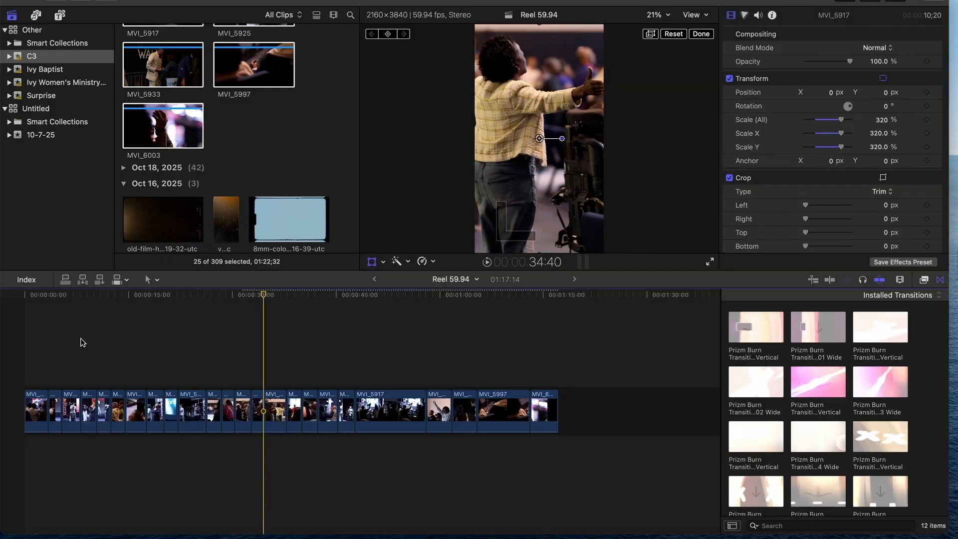
pyautogui.moveTo(50, 294)
pyautogui.mouseDown()
pyautogui.moveTo(82, 298)
pyautogui.moveTo(30, 298)
pyautogui.moveTo(59, 298)
pyautogui.mouseUp()
pyautogui.moveTo(56, 414); pyautogui.dragTo(31, 412)
# Check the framing of the following clips, delete MVI_5827, and move MVI_5813 to the start of the timeline.
pyautogui.click(70, 296)
pyautogui.click(71, 412)
pyautogui.click(372, 261)
pyautogui.moveTo(70, 295)
pyautogui.mouseDown()
pyautogui.moveTo(530, 294)
pyautogui.moveTo(22, 294)
pyautogui.moveTo(96, 294)
pyautogui.moveTo(81, 295)
pyautogui.mouseUp()
pyautogui.click(135, 408)
pyautogui.press('Delete')
pyautogui.moveTo(84, 410); pyautogui.dragTo(25, 413)
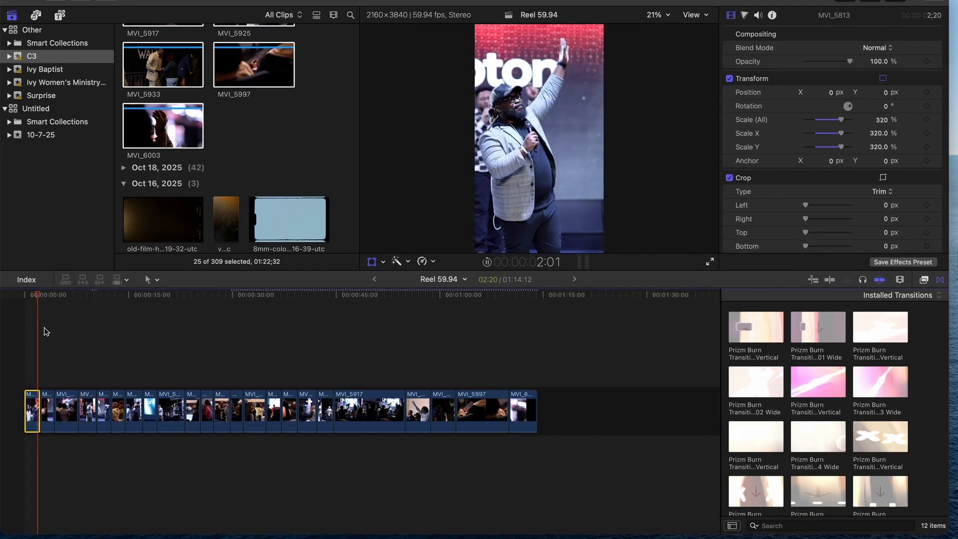
# Reposition clip MVI_5803, second in the timeline, to about X -693.9 px, Y -3.7 px.
pyautogui.click(48, 411)
pyautogui.moveTo(552, 154); pyautogui.dragTo(511, 155)
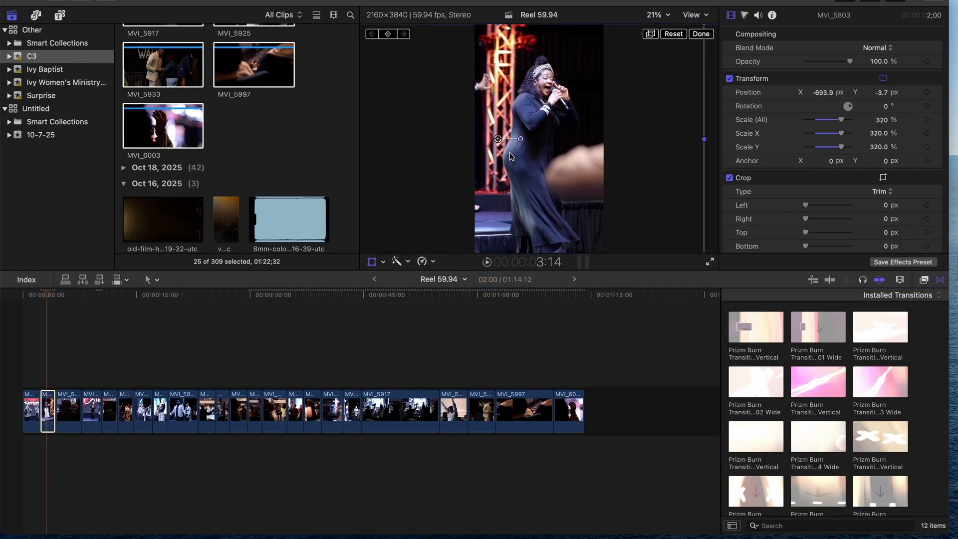
# Reposition the first clip, MVI_5813, to about X 175.9 px, Y 2.5 px and play the sequence from the start.
pyautogui.moveTo(32, 297); pyautogui.dragTo(2, 308)
pyautogui.click(31, 412)
pyautogui.moveTo(502, 164); pyautogui.dragTo(512, 165)
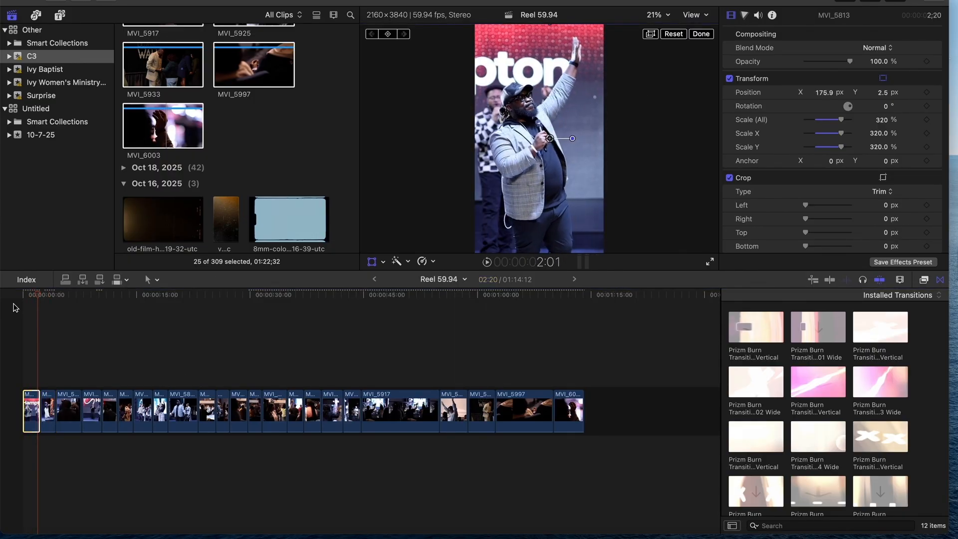
pyautogui.click(3, 295)
pyautogui.press('space')
# Trim the end of clip MVI_5804 slightly shorter and play through the cut into the following clip.
pyautogui.moveTo(83, 405)
pyautogui.mouseDown()
pyautogui.moveTo(70, 405)
pyautogui.moveTo(78, 405)
pyautogui.mouseUp()
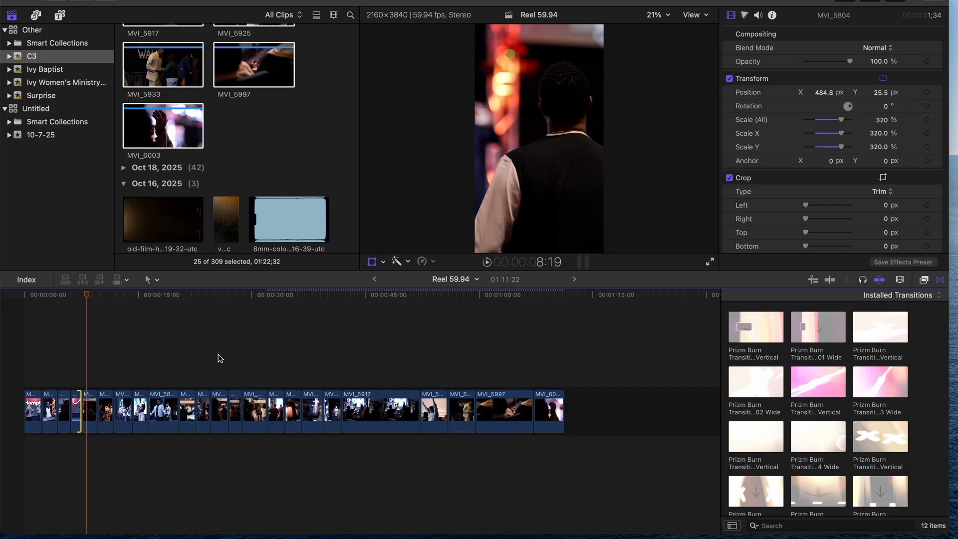
pyautogui.click(74, 295)
pyautogui.press('space')
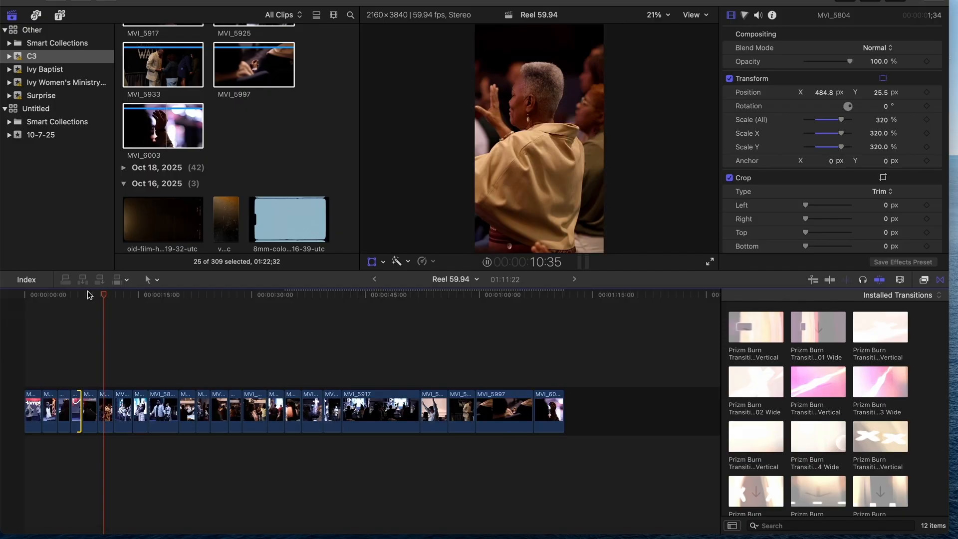
pyautogui.click(85, 295)
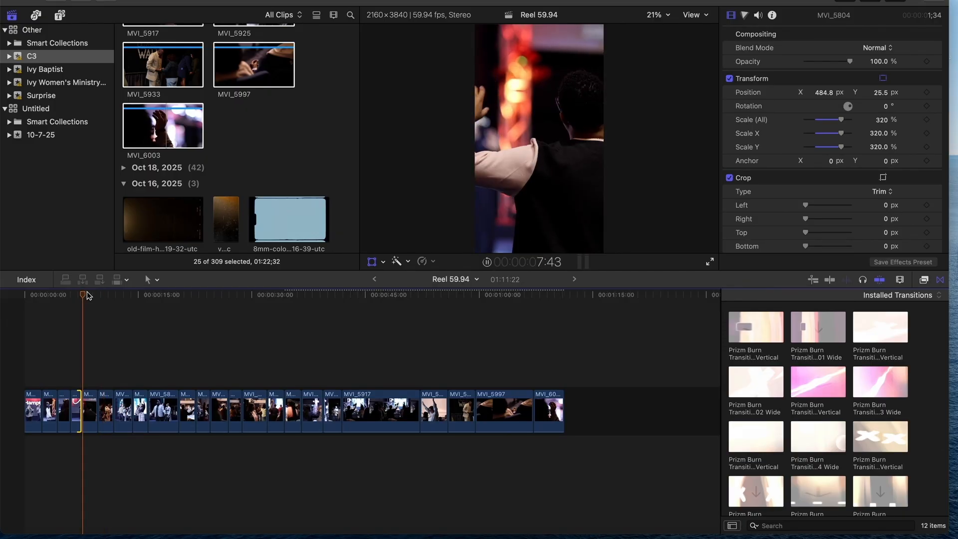
# Reposition clip MVI_5814 to about X 914.5 px, Y -54.3 px and play it to check the framing.
pyautogui.click(91, 398)
pyautogui.moveTo(567, 179); pyautogui.dragTo(603, 178)
pyautogui.press('space')
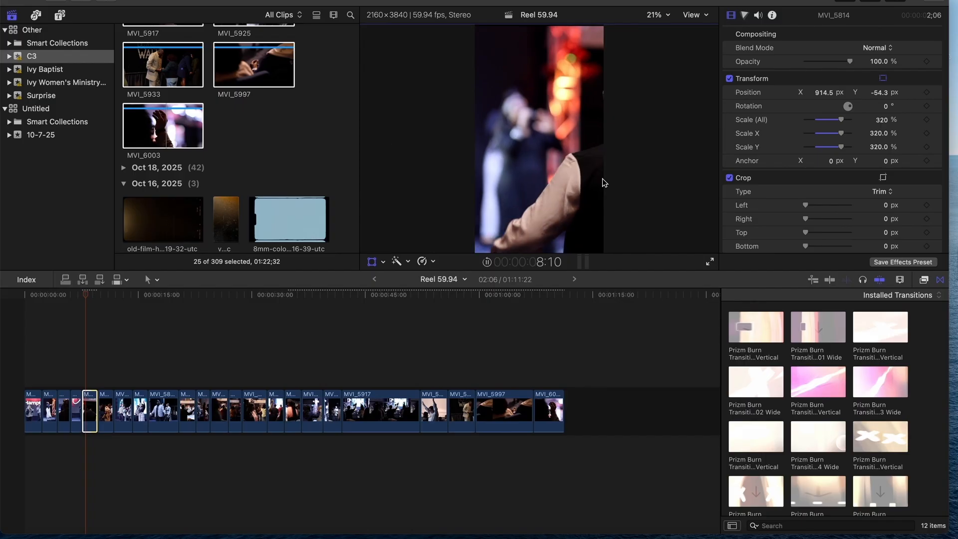
pyautogui.press('space')
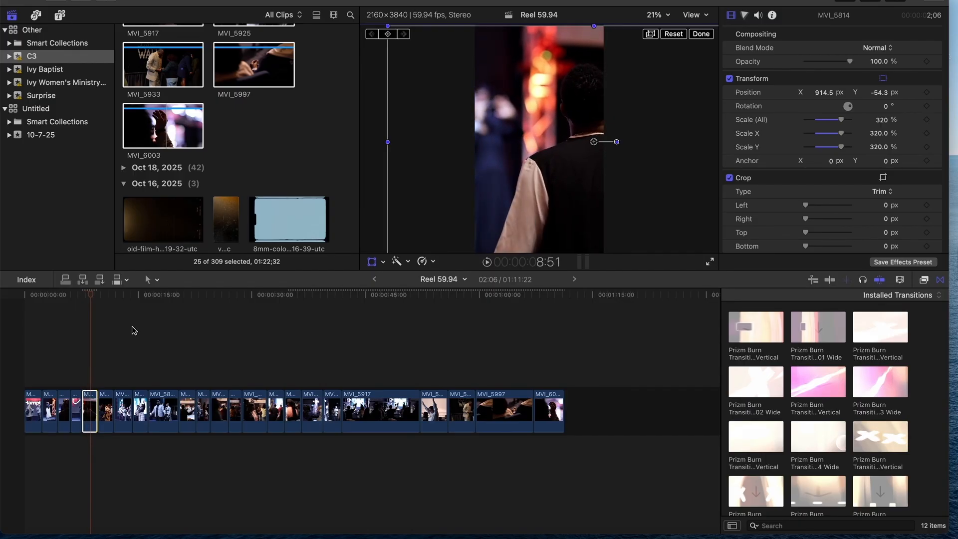
pyautogui.click(75, 295)
pyautogui.press('space')
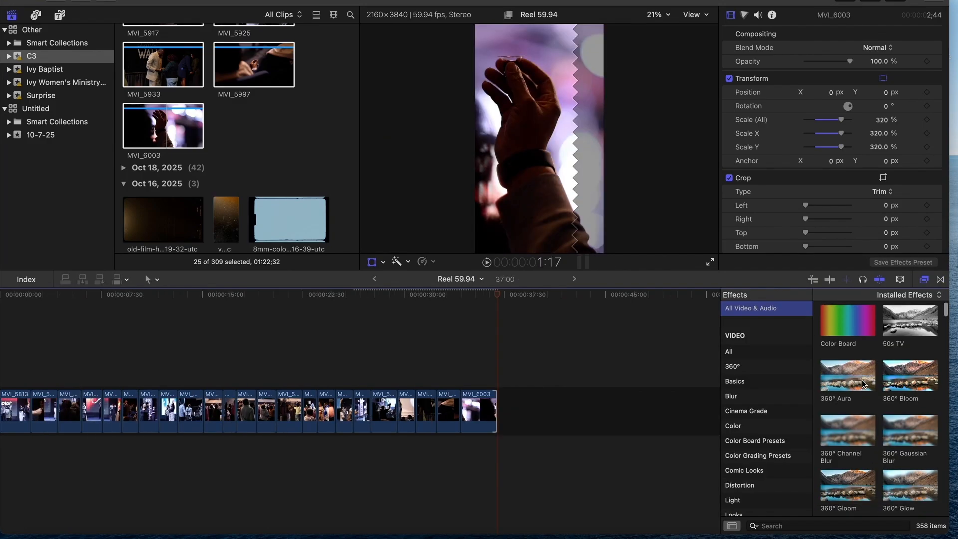
pyautogui.click(782, 352)
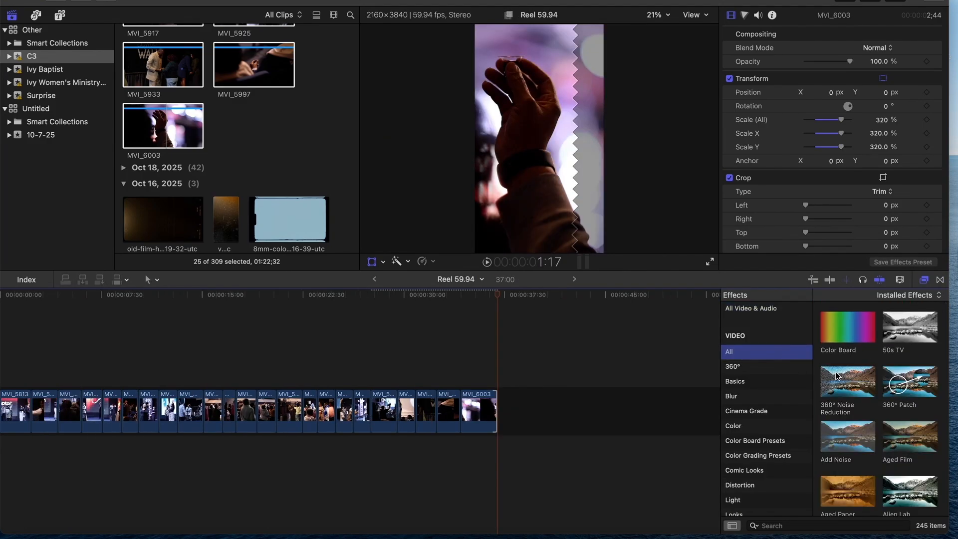
pyautogui.scroll(-3, 866, 360)
pyautogui.scroll(3, 866, 360)
pyautogui.scroll(-3, 802, 358)
pyautogui.scroll(3, 793, 359)
# Fade out the last clip, MVI_6003, with a Cross Dissolve lengthened to 1:41, and play the ending.
pyautogui.click(941, 281)
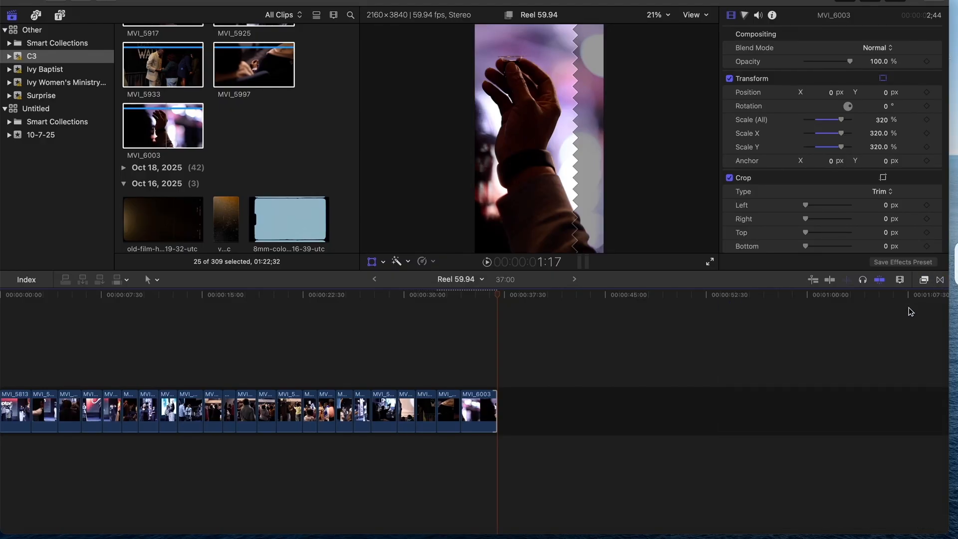
pyautogui.press('ctrl+super+5')
pyautogui.moveTo(871, 339); pyautogui.dragTo(494, 405)
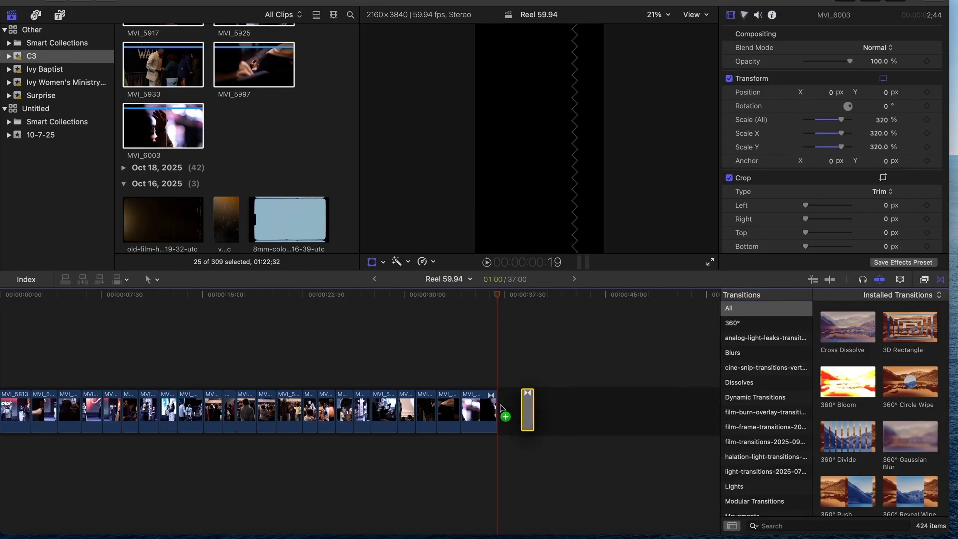
pyautogui.click(487, 409)
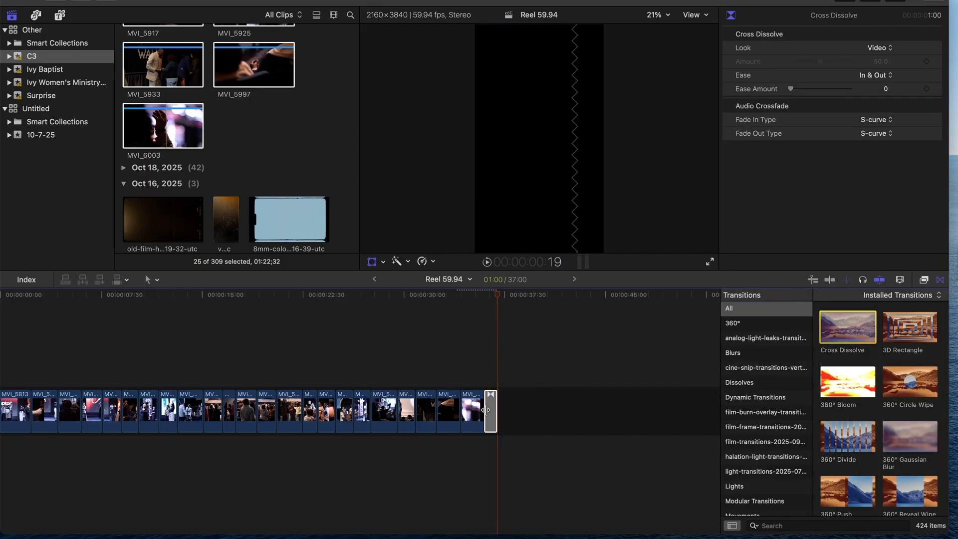
pyautogui.moveTo(478, 410); pyautogui.dragTo(475, 410)
pyautogui.click(462, 297)
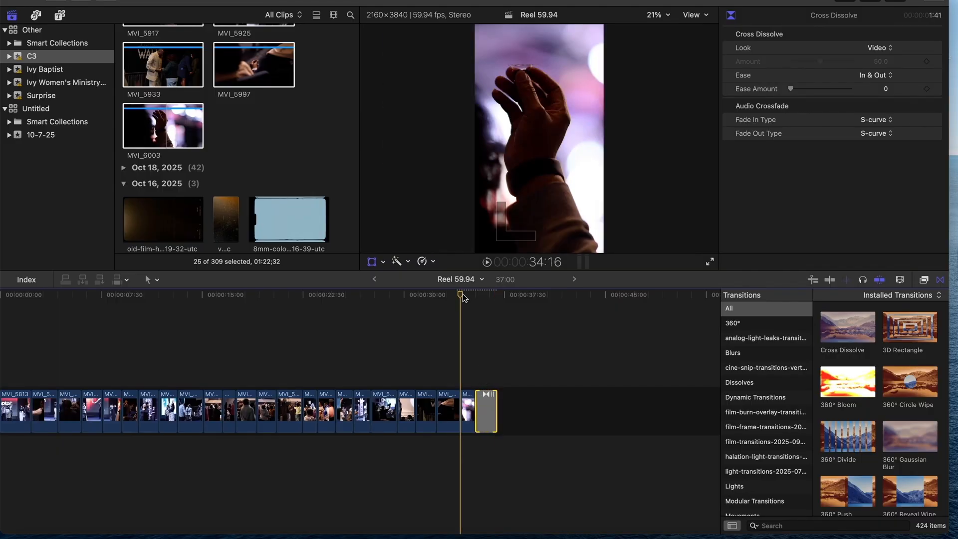
pyautogui.press('space')
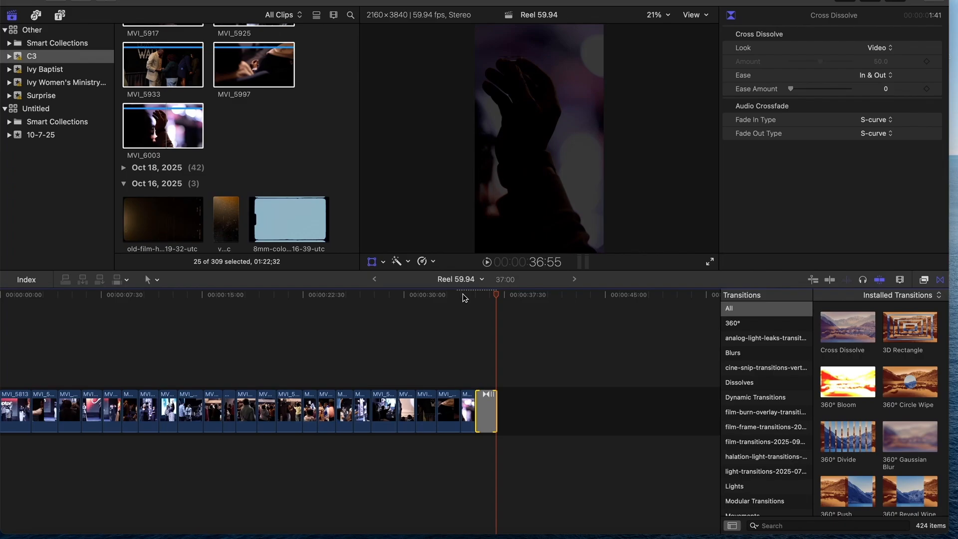
pyautogui.press('space')
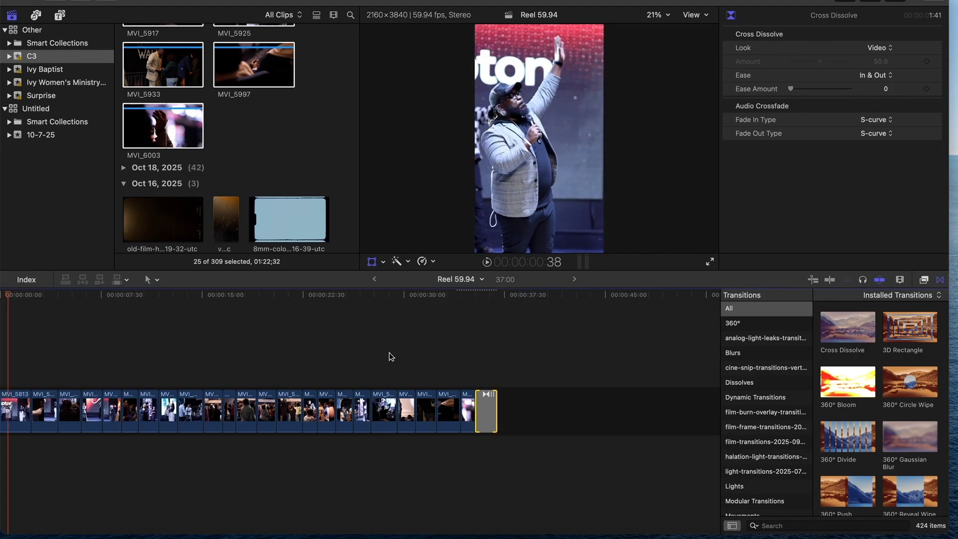
# Preview the old-film loop and the vertical film dust overlay from Oct 16, and return the playhead to the start.
pyautogui.hscroll(-2, 391, 357)
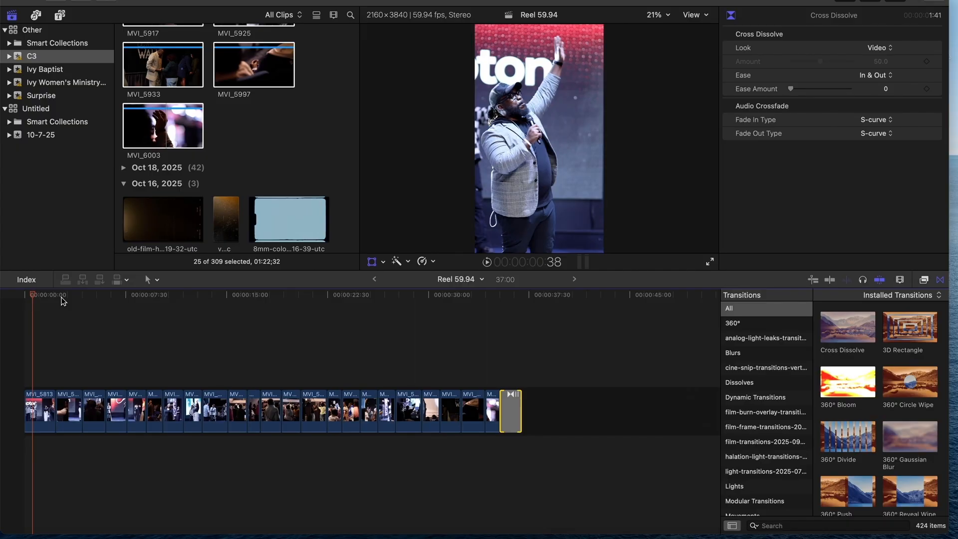
pyautogui.click(147, 217)
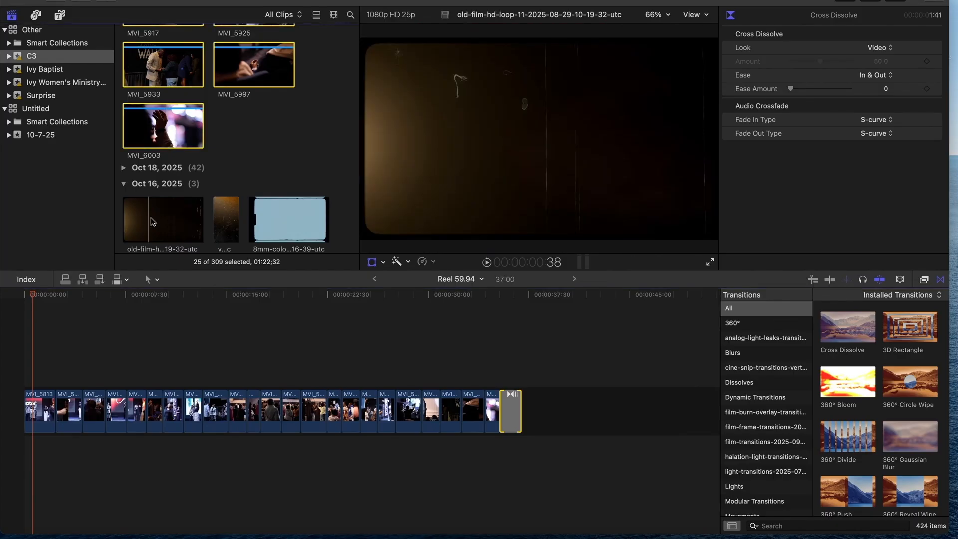
pyautogui.click(230, 216)
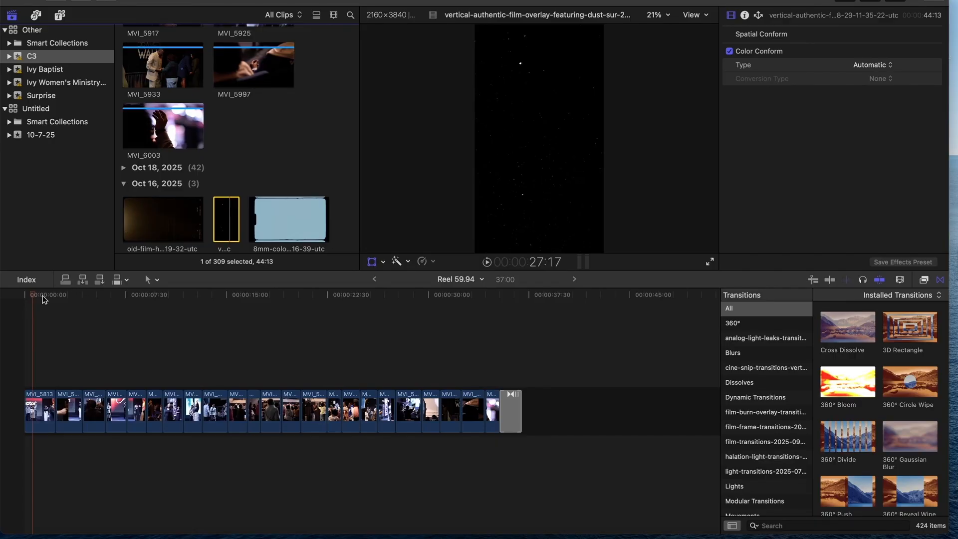
pyautogui.click(43, 295)
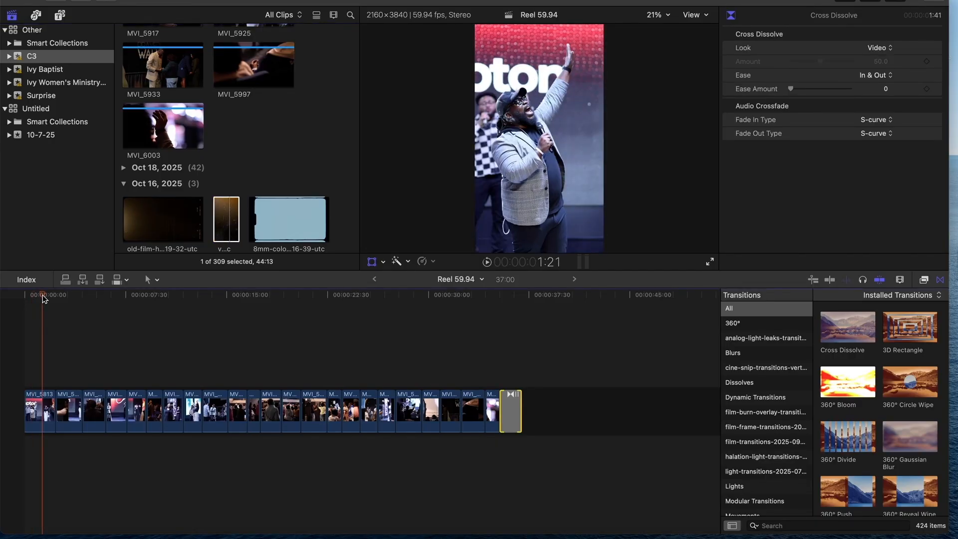
pyautogui.moveTo(44, 299); pyautogui.dragTo(13, 303)
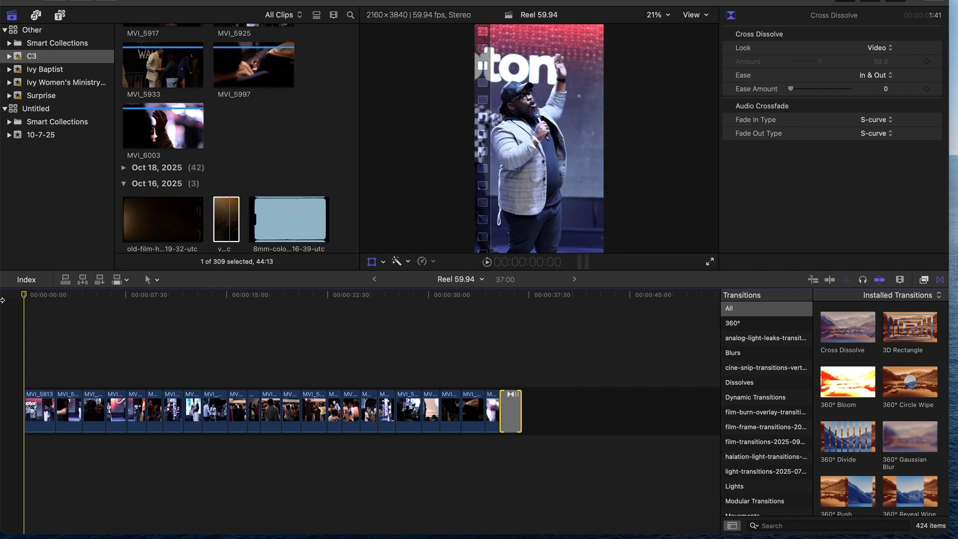
# Add a Cine Snip transition between the first clip, MVI_5813, and the second clip, and play it.
pyautogui.scroll(-2, 220, 212)
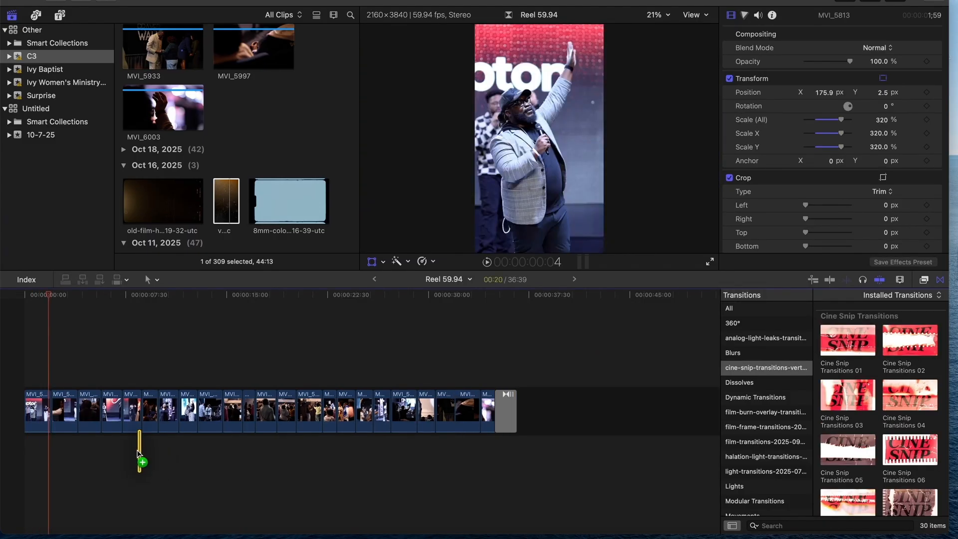
pyautogui.moveTo(140, 451); pyautogui.dragTo(50, 410)
pyautogui.press('space')
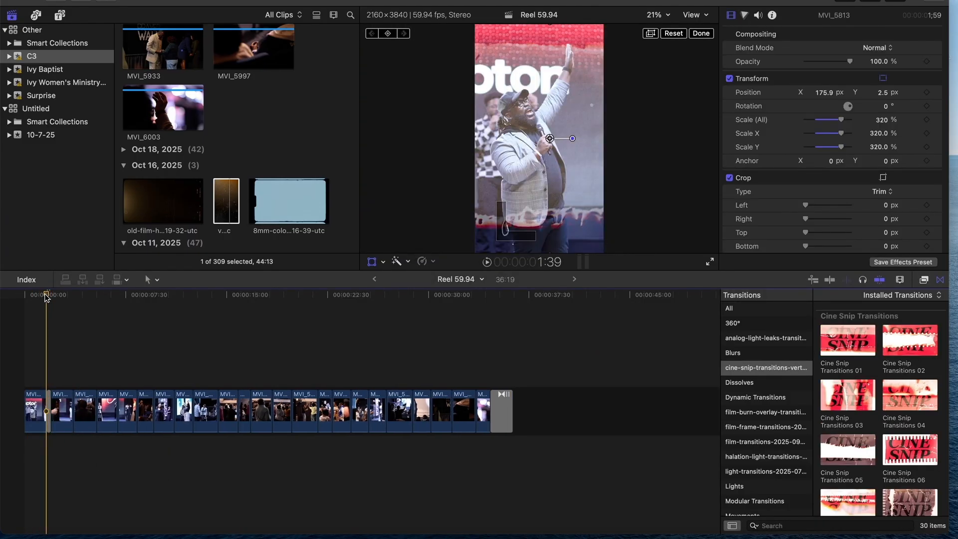
pyautogui.press('space')
# Add Cine Snip Transitions 05 between the second and third clips and play through it.
pyautogui.doubleClick(856, 454)
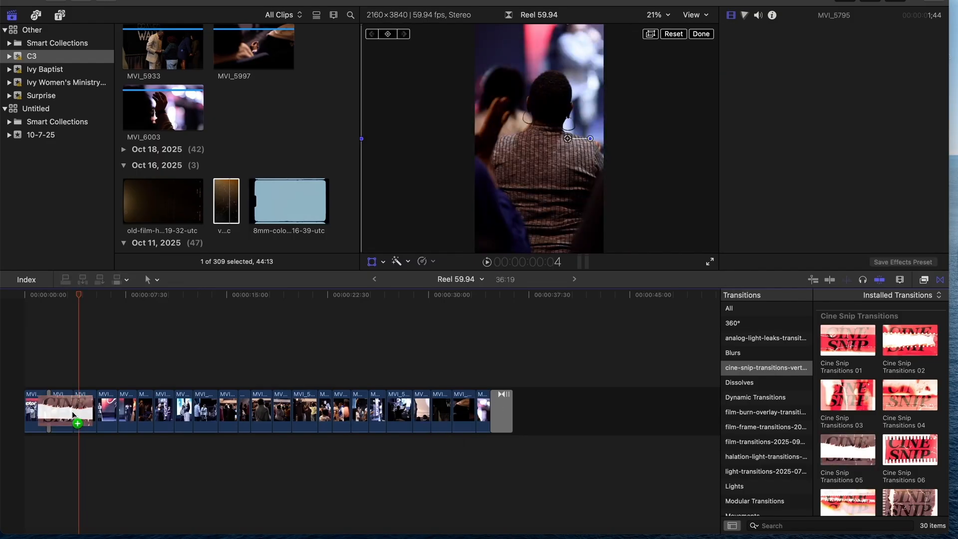
pyautogui.press('Return')
pyautogui.press('space')
pyautogui.press('space')
# Add Cine Snip Transitions 09 at the end of the fifth clip, MVI_5814, and play through the cut.
pyautogui.scroll(-5, 848, 424)
pyautogui.moveTo(848, 439); pyautogui.dragTo(133, 417)
pyautogui.press('Return')
pyautogui.click(126, 296)
pyautogui.press('space')
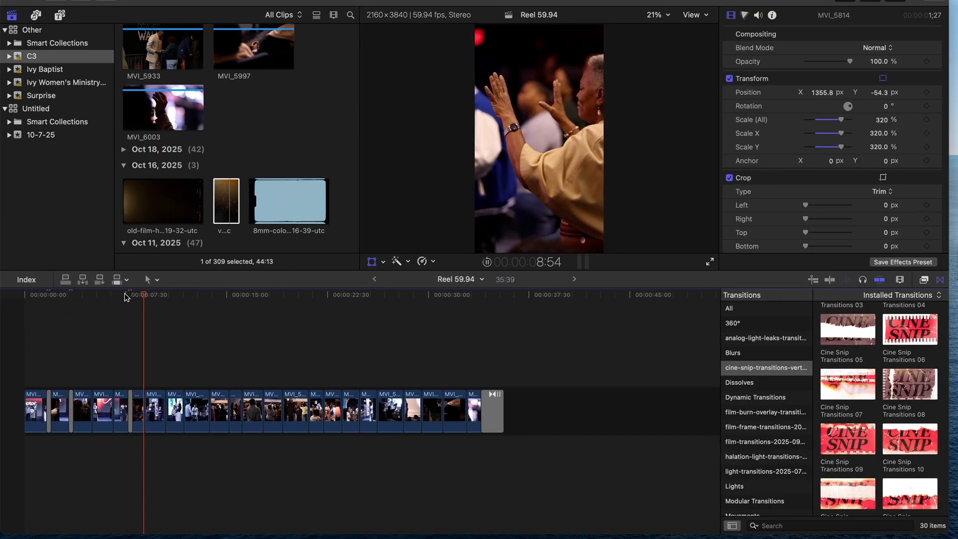
pyautogui.click(70, 297)
# Browse the transition categories, add the third vertical Film Frame transition between MVI_5795 and MVI_5804, and play it.
pyautogui.click(766, 412)
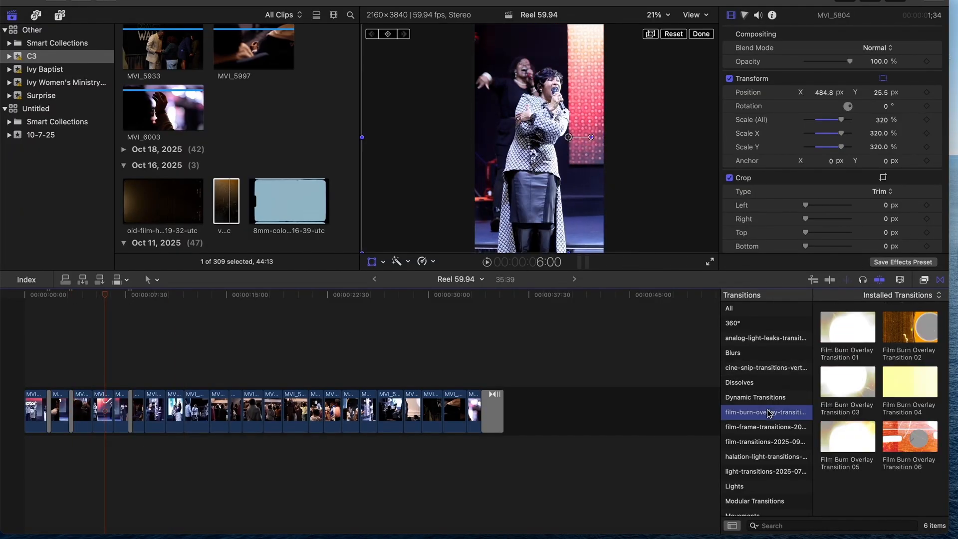
pyautogui.click(775, 339)
pyautogui.press('Down')
pyautogui.press('Down')
pyautogui.press('Down')
pyautogui.press('Down')
pyautogui.press('Down')
pyautogui.press('Down')
pyautogui.press('Down')
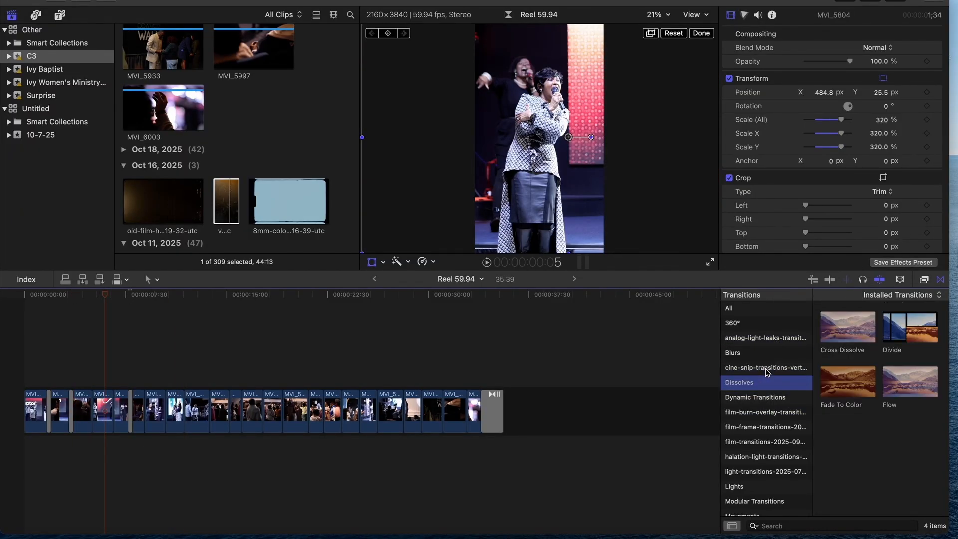
pyautogui.press('Up')
pyautogui.moveTo(855, 440); pyautogui.dragTo(91, 412)
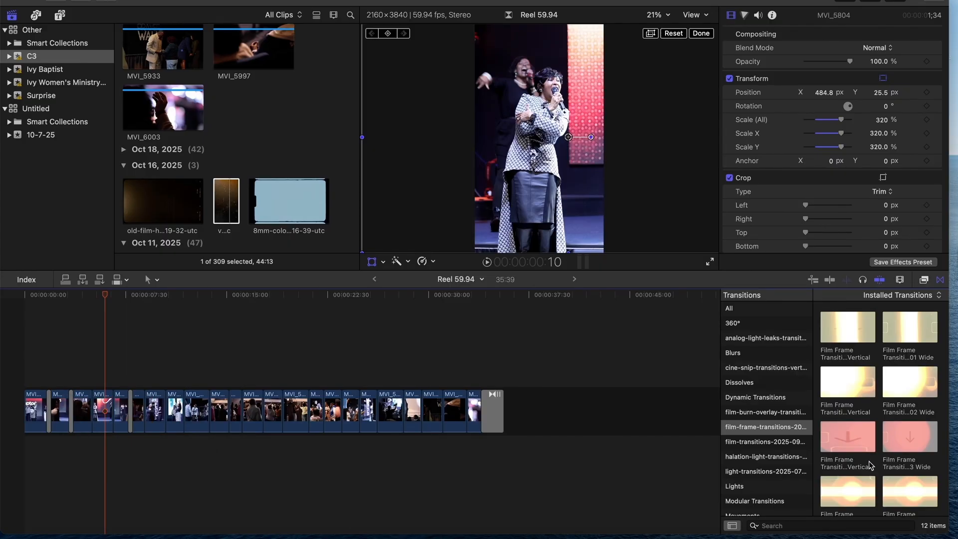
pyautogui.click(80, 297)
pyautogui.press('space')
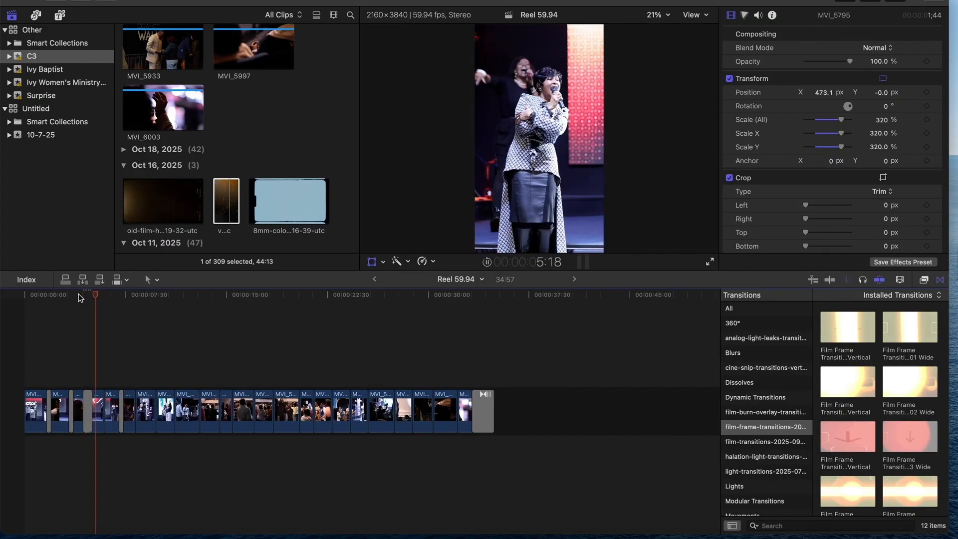
pyautogui.press('space')
# Add Cine Snip Transitions 06 at the end of clip MVI_5840 and play through the cut.
pyautogui.click(758, 368)
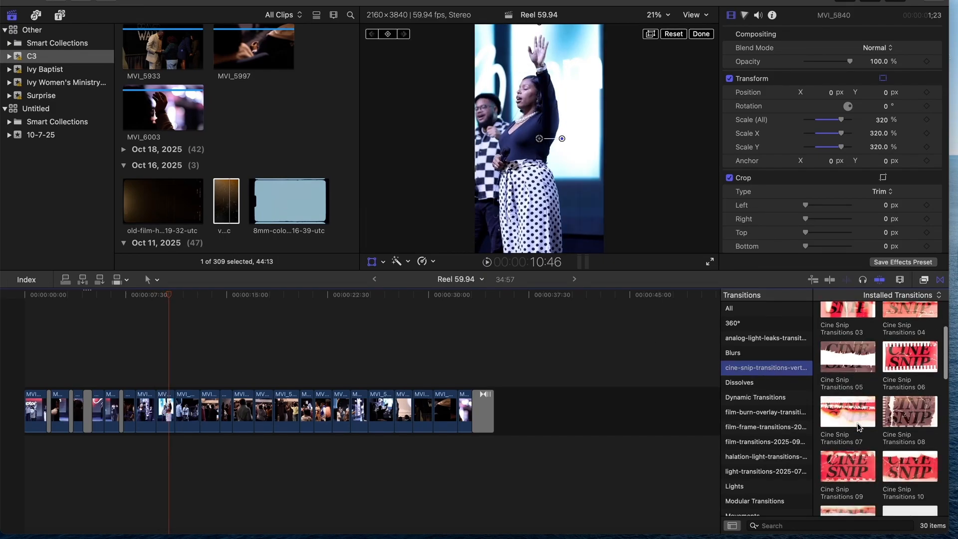
pyautogui.moveTo(910, 356); pyautogui.dragTo(175, 414)
pyautogui.click(168, 297)
pyautogui.press('space')
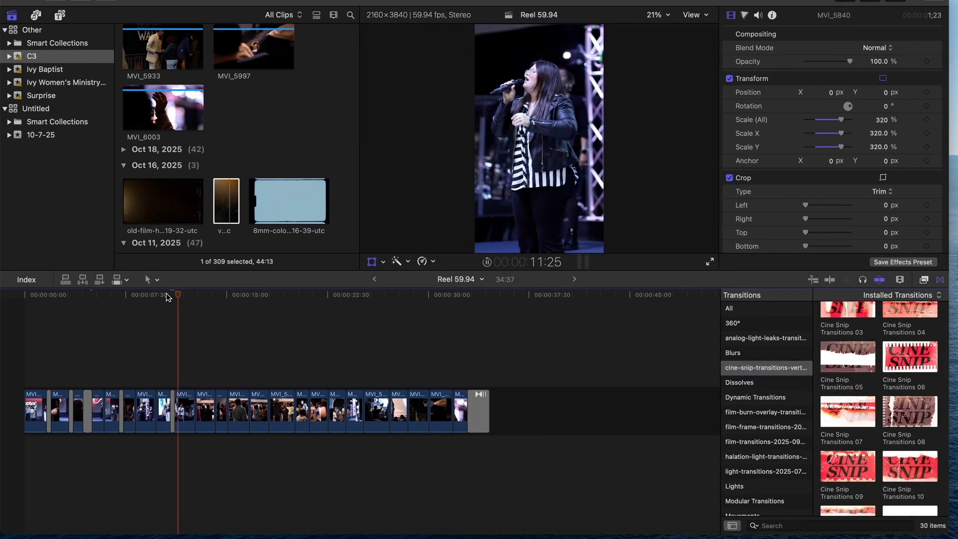
# Add Cine Snip Transitions 13 at the end of clip MVI_5866 and play through the cut.
pyautogui.scroll(-5, 875, 433)
pyautogui.press('space')
pyautogui.moveTo(844, 464); pyautogui.dragTo(227, 412)
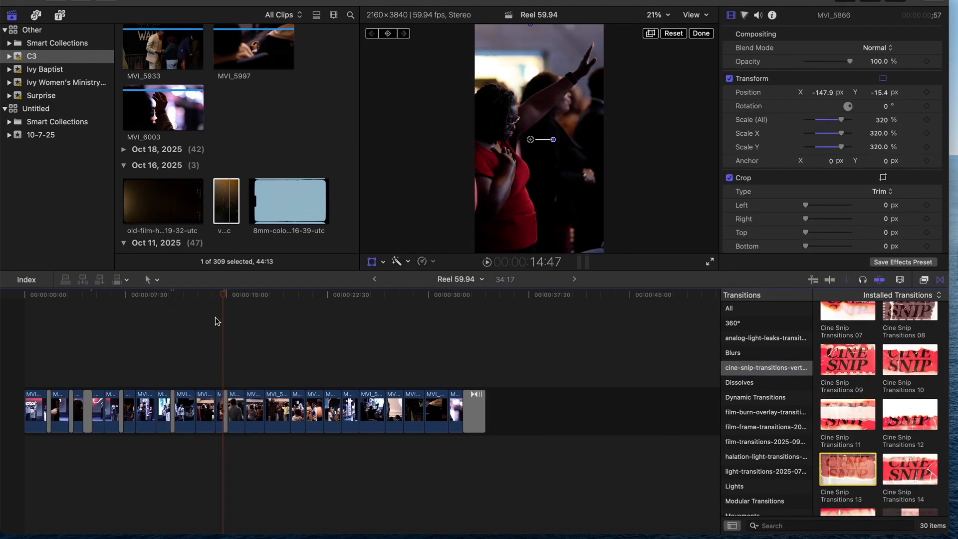
pyautogui.click(217, 297)
pyautogui.press('space')
# Add another Cine Snip transition at the end of clip MVI_5883 and play through the cut.
pyautogui.scroll(-5, 939, 436)
pyautogui.press('space')
pyautogui.moveTo(911, 399); pyautogui.dragTo(301, 413)
pyautogui.scroll(-5, 878, 429)
pyautogui.click(290, 297)
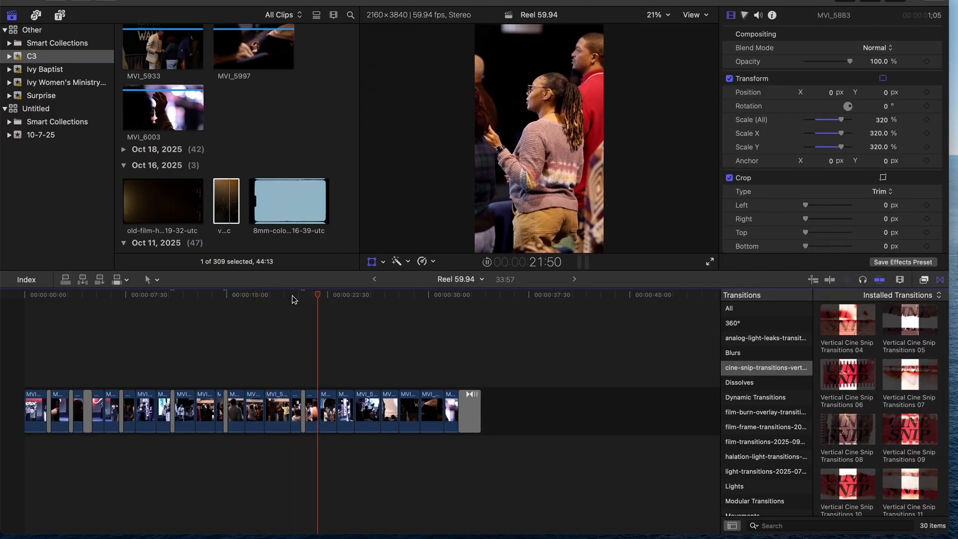
pyautogui.scroll(-8, 932, 419)
pyautogui.press('space')
# Add the fifth vertical Film Frame transition at the end of clip MVI_5917 and play through the cut.
pyautogui.click(760, 398)
pyautogui.press('Down')
pyautogui.press('Down')
pyautogui.scroll(-5, 845, 439)
pyautogui.moveTo(845, 440); pyautogui.dragTo(382, 416)
pyautogui.click(362, 297)
pyautogui.press('space')
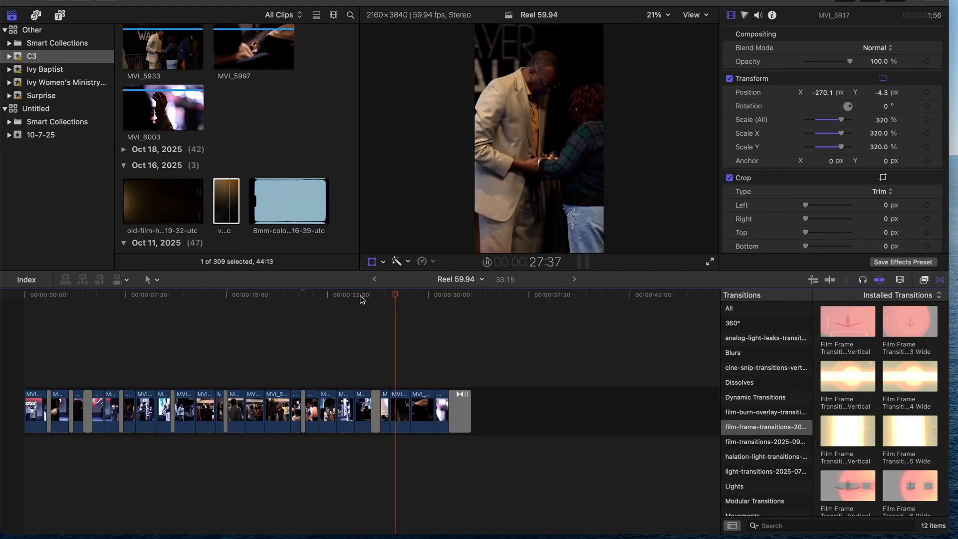
pyautogui.press('space')
# Add Vertical Cine Snip Transitions 13 between clips MVI_5933 and MVI_5997 and review it from just before the cut.
pyautogui.click(766, 368)
pyautogui.scroll(-5, 907, 428)
pyautogui.moveTo(907, 428); pyautogui.dragTo(411, 415)
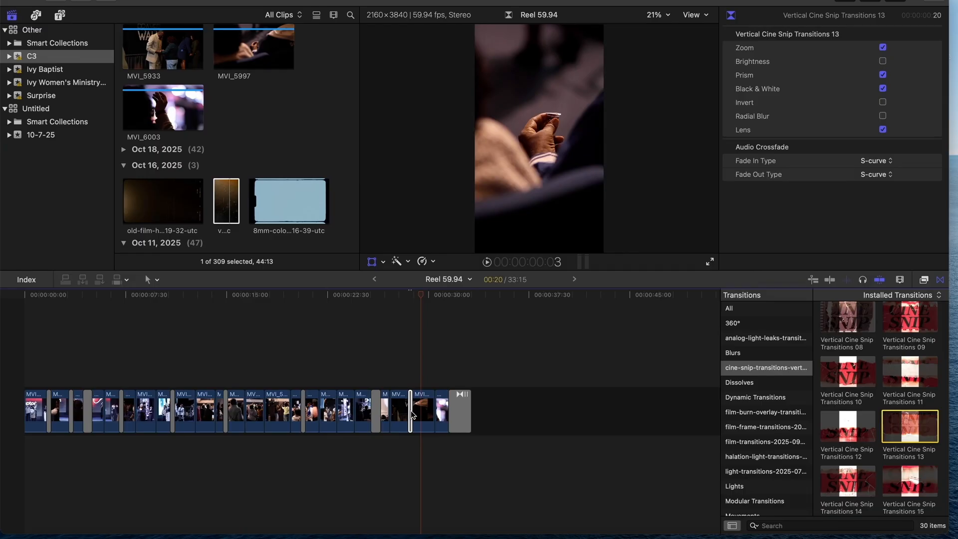
pyautogui.click(406, 295)
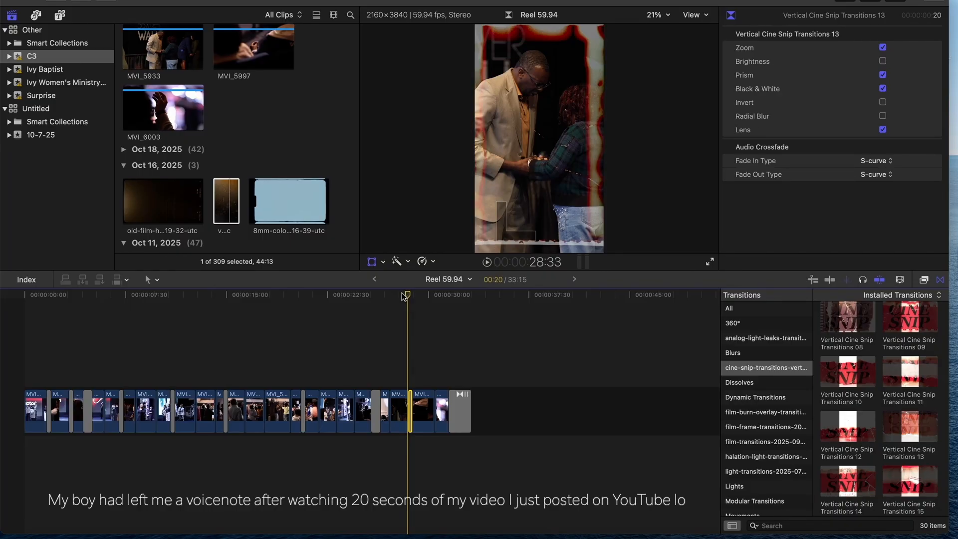
pyautogui.click(403, 295)
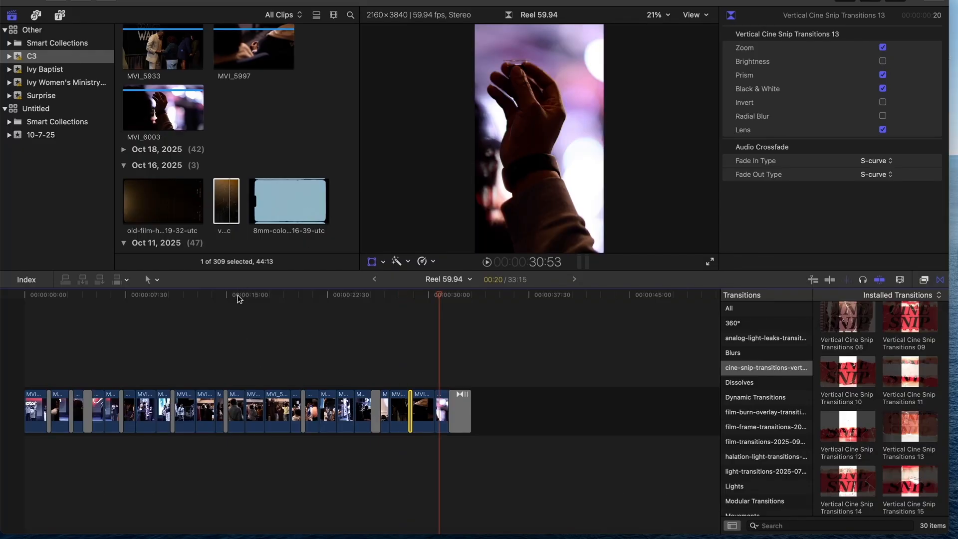
# Preview the old-film HD loop clip and place it as an overlay above the reel at about 2 seconds.
pyautogui.moveTo(239, 299); pyautogui.dragTo(128, 300)
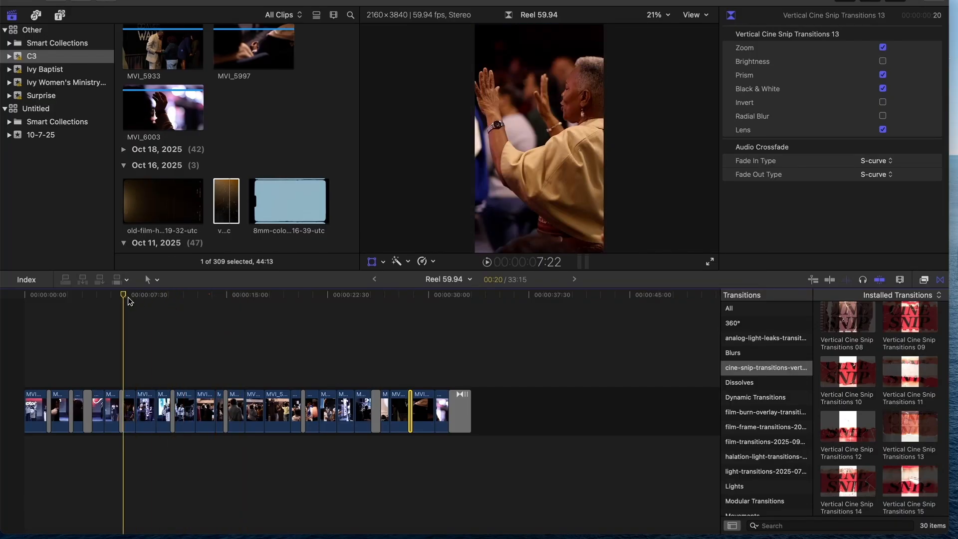
pyautogui.scroll(-3, 236, 182)
pyautogui.scroll(3, 236, 182)
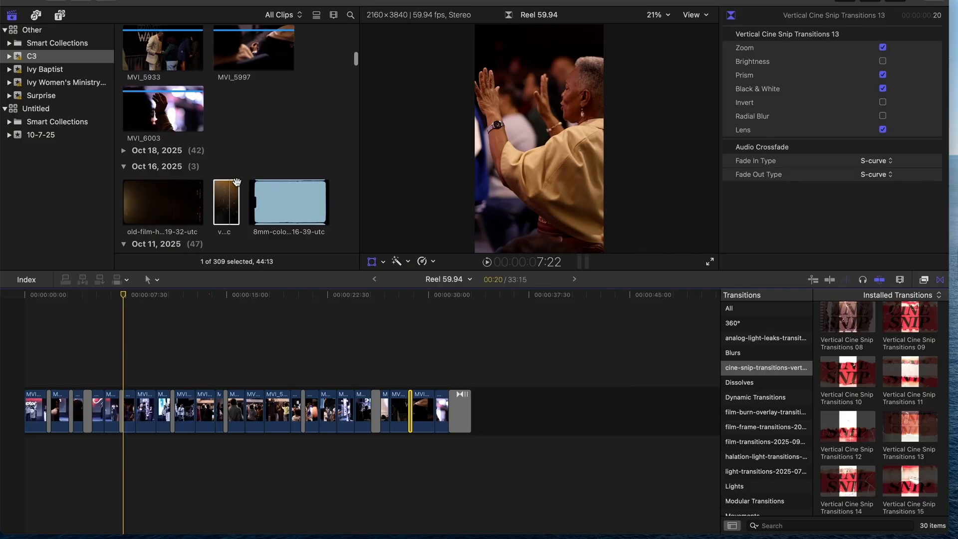
pyautogui.click(152, 202)
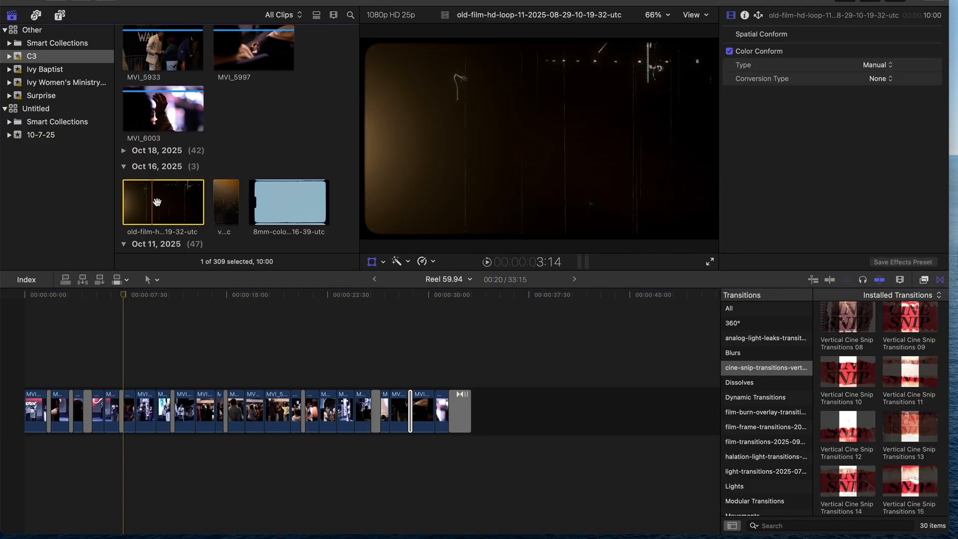
pyautogui.press('space')
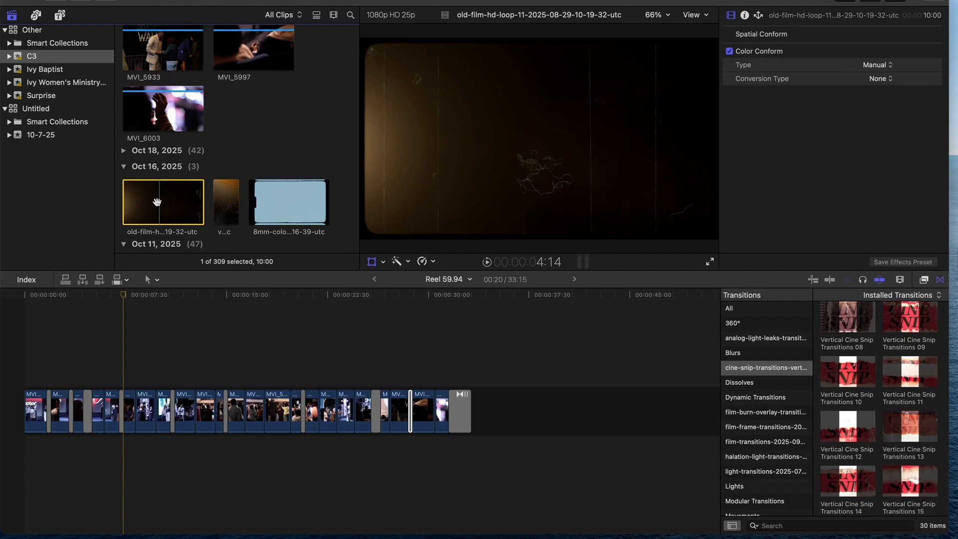
pyautogui.scroll(2, 157, 202)
pyautogui.moveTo(353, 163); pyautogui.dragTo(349, 62)
pyautogui.moveTo(171, 80); pyautogui.dragTo(52, 347)
# Set the old-film overlay's blend mode to Screen, scale it to 386% to fill the vertical frame, and play it back.
pyautogui.click(47, 295)
pyautogui.press('space')
pyautogui.press('space')
pyautogui.click(885, 48)
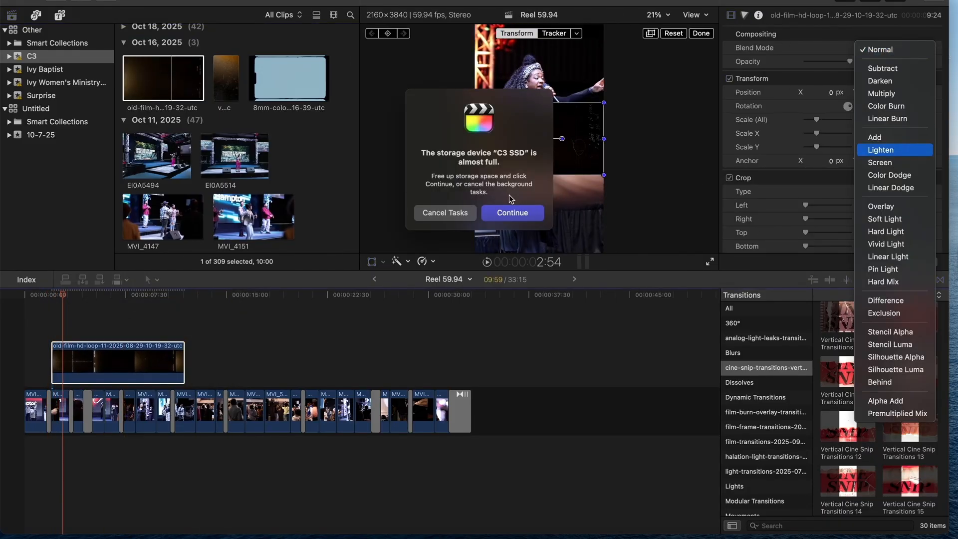
pyautogui.click(896, 165)
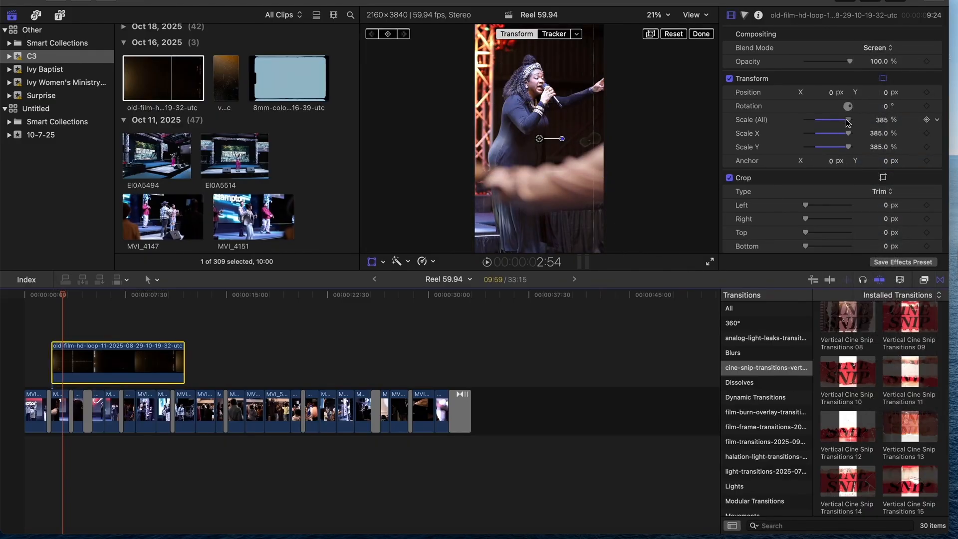
pyautogui.press('space')
pyautogui.press('space')
# Trim the end of the old-film overlay to about 5 seconds and play it from just before its start.
pyautogui.moveTo(184, 364); pyautogui.dragTo(118, 364)
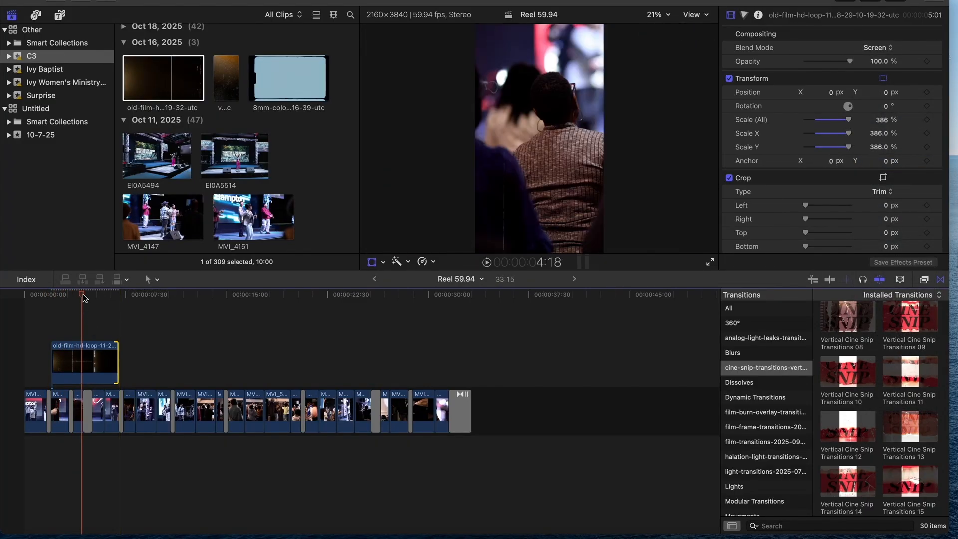
pyautogui.click(90, 348)
pyautogui.click(42, 294)
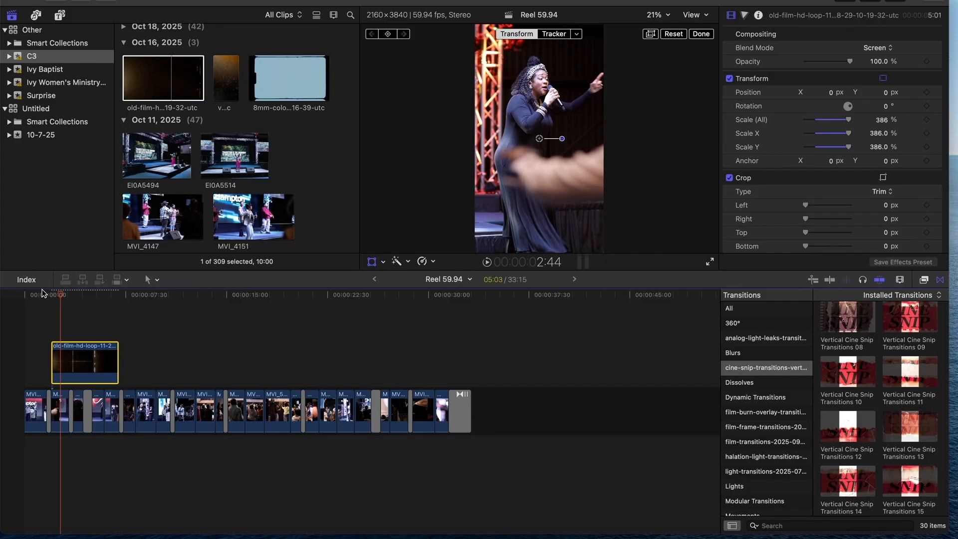
pyautogui.moveTo(42, 294); pyautogui.dragTo(45, 296)
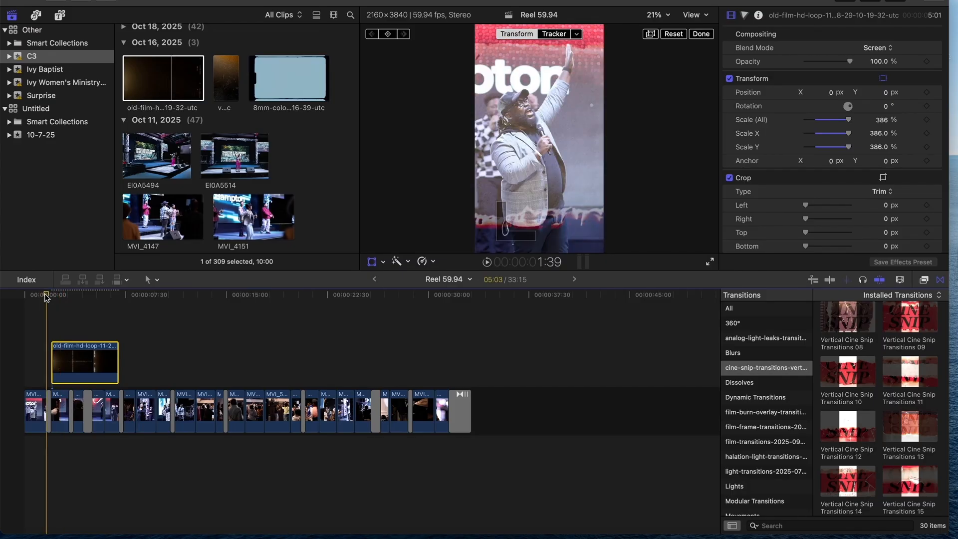
pyautogui.press('space')
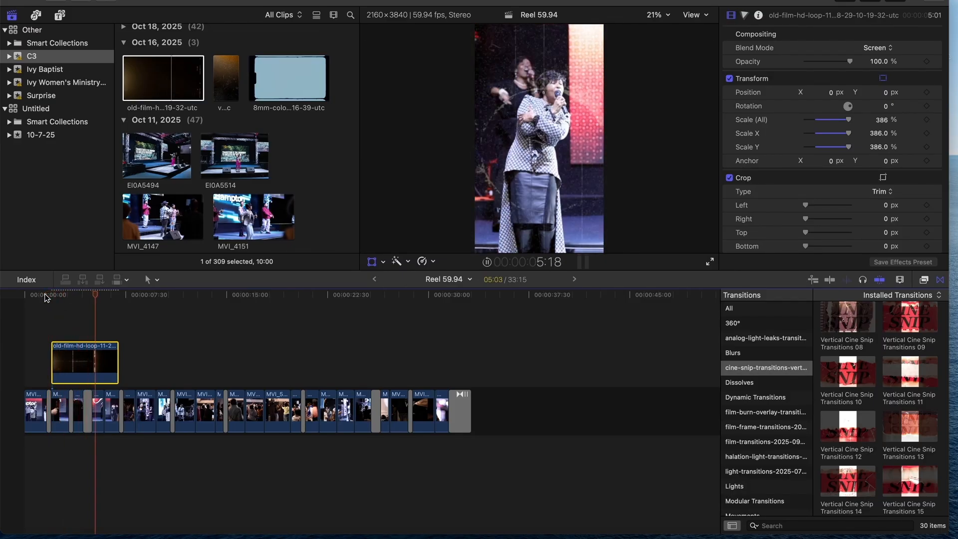
# Move the old-film overlay earlier to begin about 1 second into the first clip and play through it.
pyautogui.click(117, 359)
pyautogui.click(41, 294)
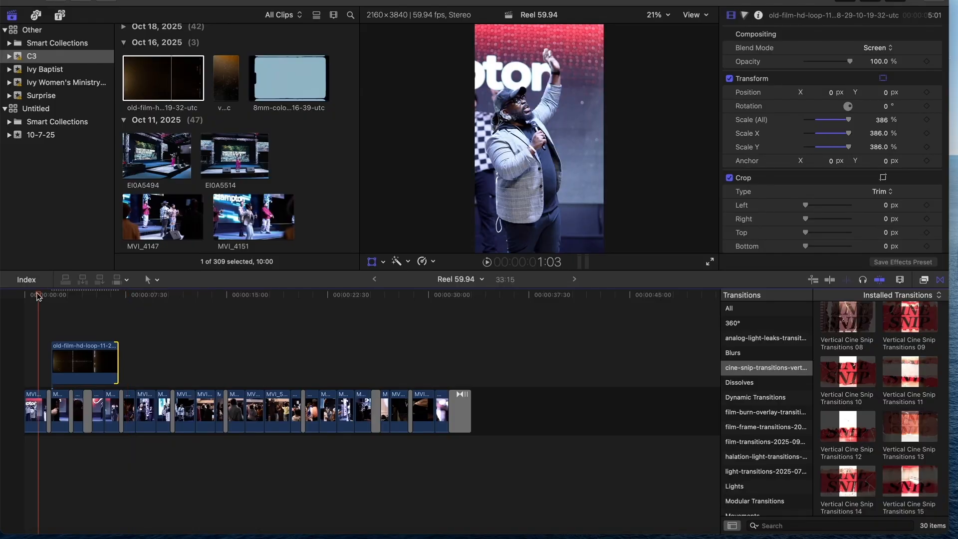
pyautogui.moveTo(73, 363); pyautogui.dragTo(57, 363)
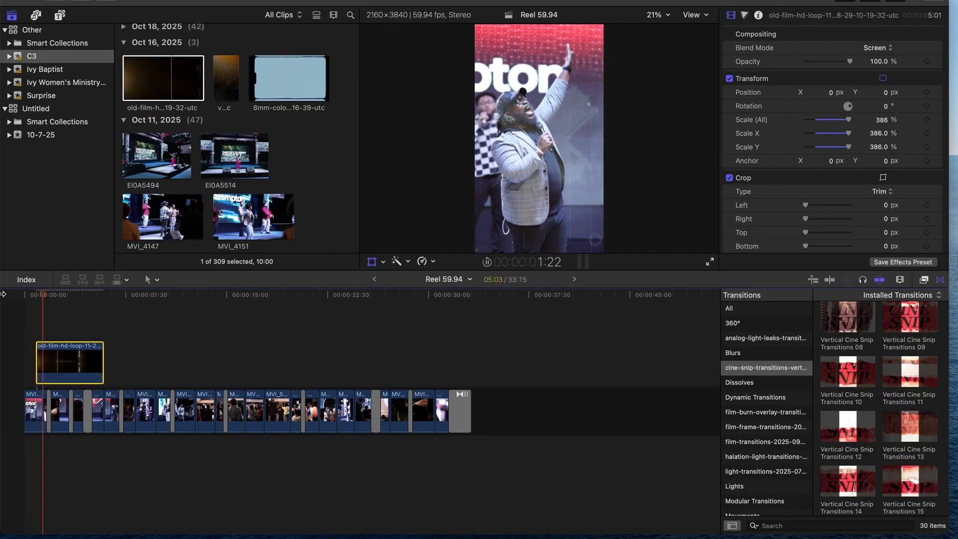
pyautogui.press('space')
# Preview the old-film and real-vintage-super-8 files in Finder's Overlays folder and import the real-vintage-super-8 clip into the Oct 16 clips.
pyautogui.click(21, 537)
pyautogui.click(260, 128)
pyautogui.doubleClick(381, 175)
pyautogui.doubleClick(382, 139)
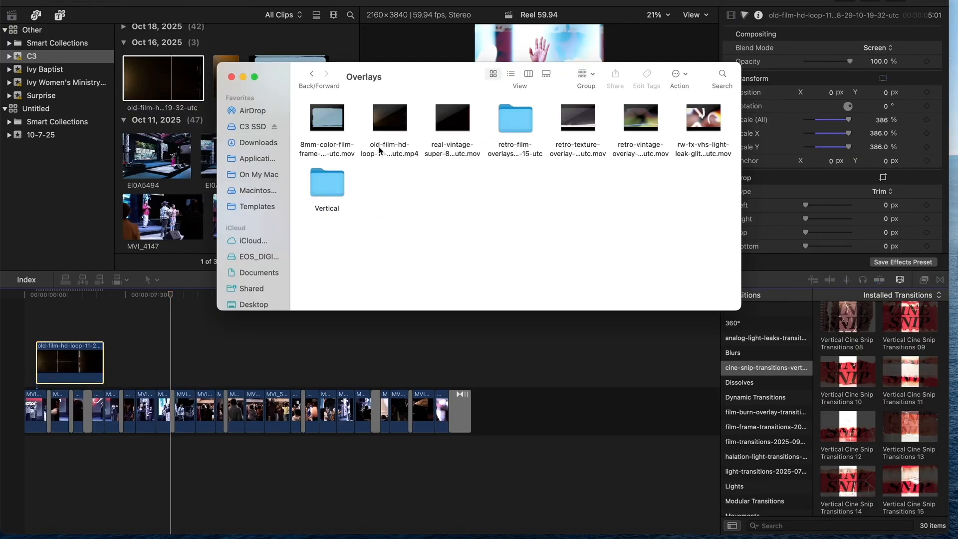
pyautogui.click(379, 145)
pyautogui.press('space')
pyautogui.press('Right')
pyautogui.press('space')
pyautogui.moveTo(460, 146); pyautogui.dragTo(187, 197)
pyautogui.press('Return')
# Place the real-vintage-super-8 overlay above the reel at about 10.5 seconds and blend it with Screen mode at 352% scale.
pyautogui.moveTo(295, 82); pyautogui.dragTo(166, 364)
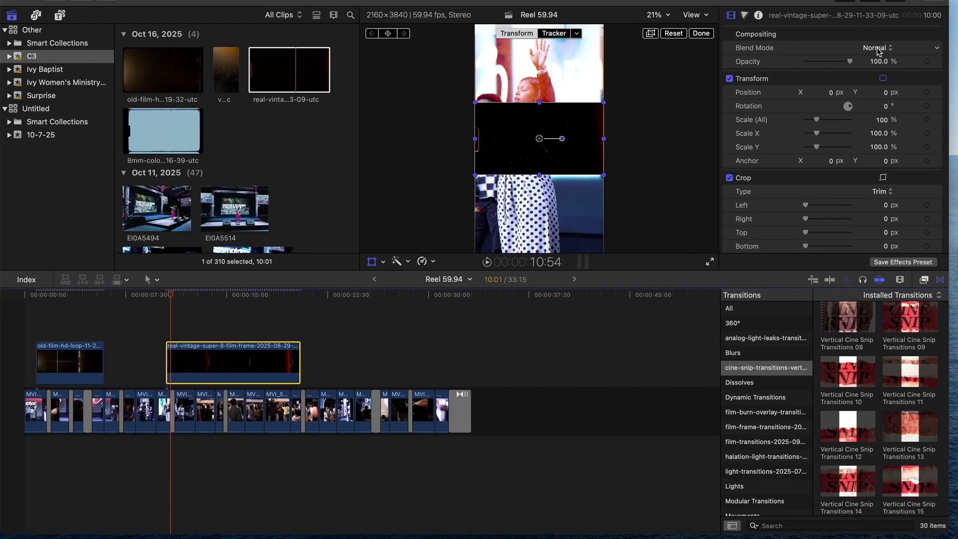
pyautogui.click(877, 49)
pyautogui.click(891, 163)
pyautogui.moveTo(817, 121); pyautogui.dragTo(845, 121)
pyautogui.click(157, 298)
pyautogui.press('space')
pyautogui.press('space')
# Split the Super 8 overlay at about 15 seconds and move its second part to about 20 seconds, shortened to about 3.4 seconds.
pyautogui.press('Up')
pyautogui.press('super+b')
pyautogui.moveTo(249, 352); pyautogui.dragTo(337, 355)
pyautogui.press('space')
pyautogui.click(381, 300)
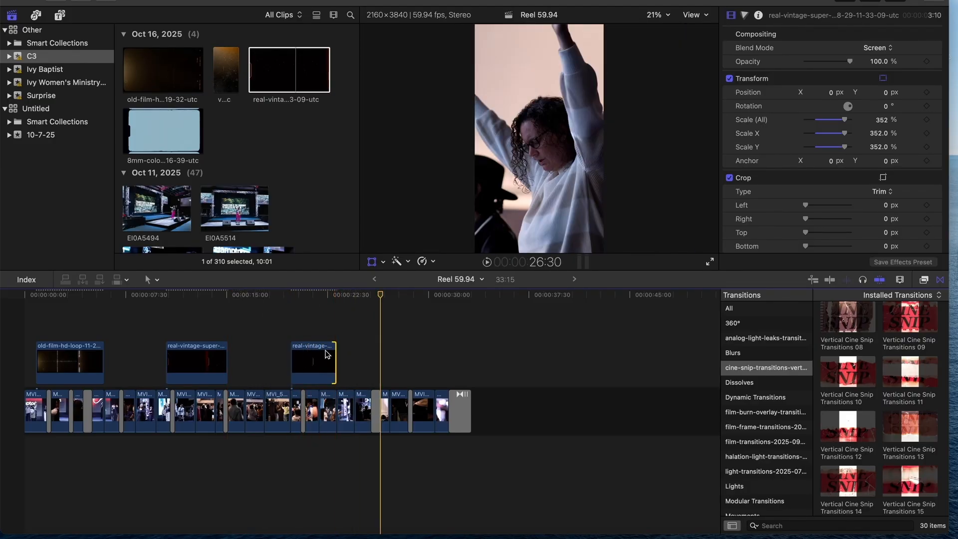
pyautogui.press('super+v')
pyautogui.click(391, 350)
pyautogui.click(382, 295)
pyautogui.press('space')
pyautogui.press('space')
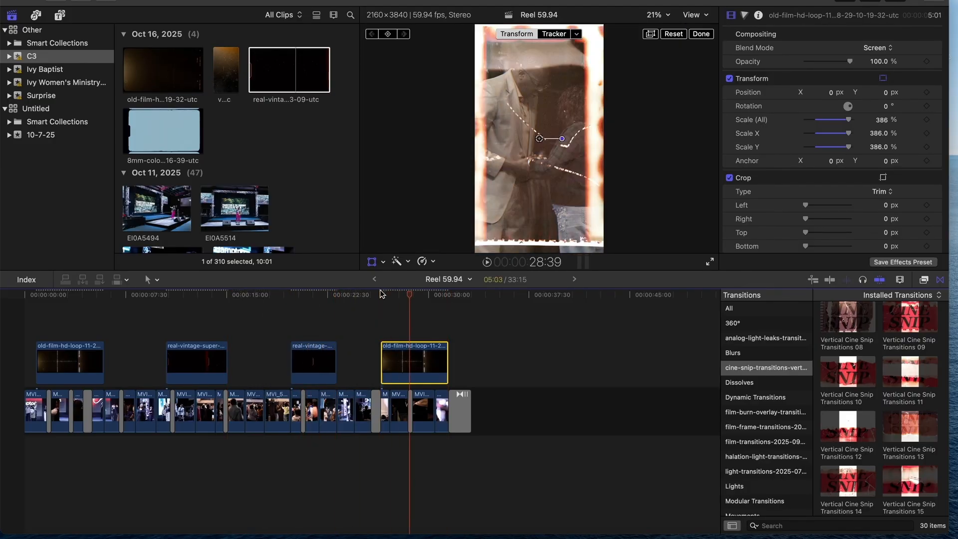
pyautogui.press('Delete')
# Paste a copy of the short Super 8 overlay at 27:10 above the praying couple's clip and play through it.
pyautogui.click(316, 355)
pyautogui.click(389, 298)
pyautogui.press('super+v')
pyautogui.hotkey('shift', 't')
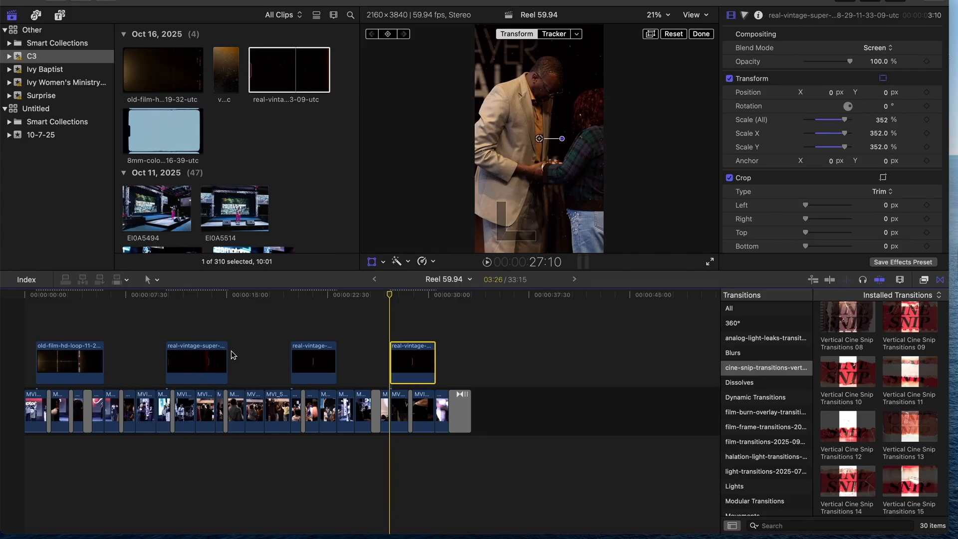
pyautogui.press('space')
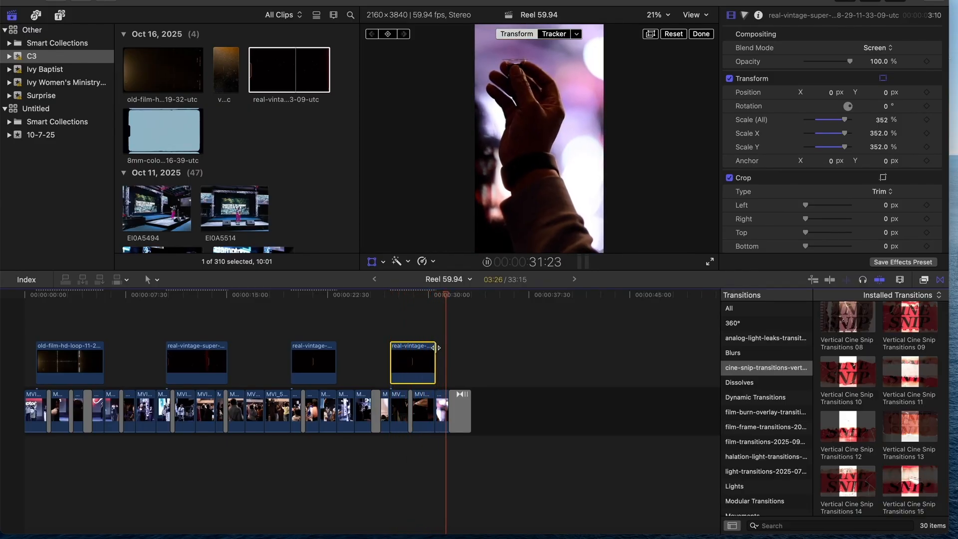
# Extend the last Super 8 overlay to where the closing transition begins, review it, and return the playhead to the reel's start.
pyautogui.moveTo(435, 347); pyautogui.dragTo(445, 348)
pyautogui.click(397, 301)
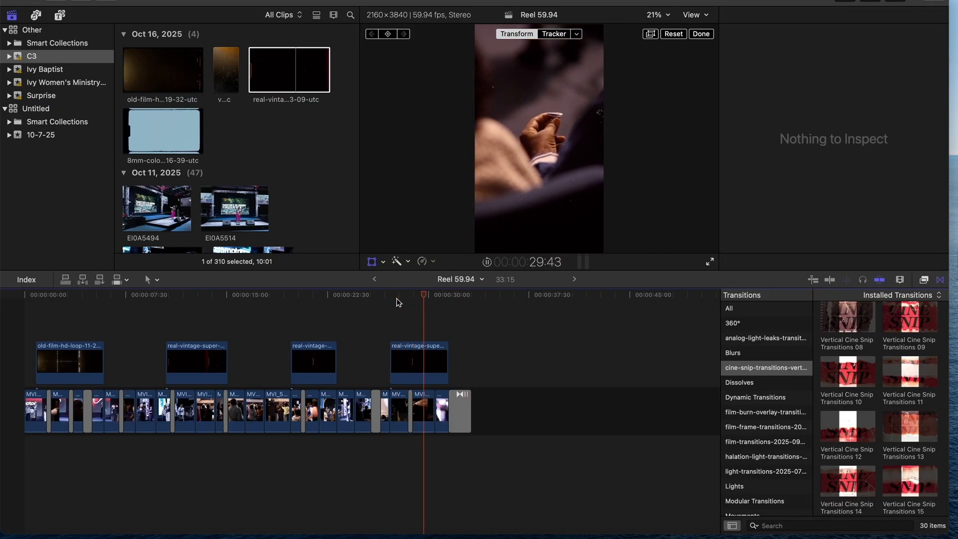
pyautogui.press('space')
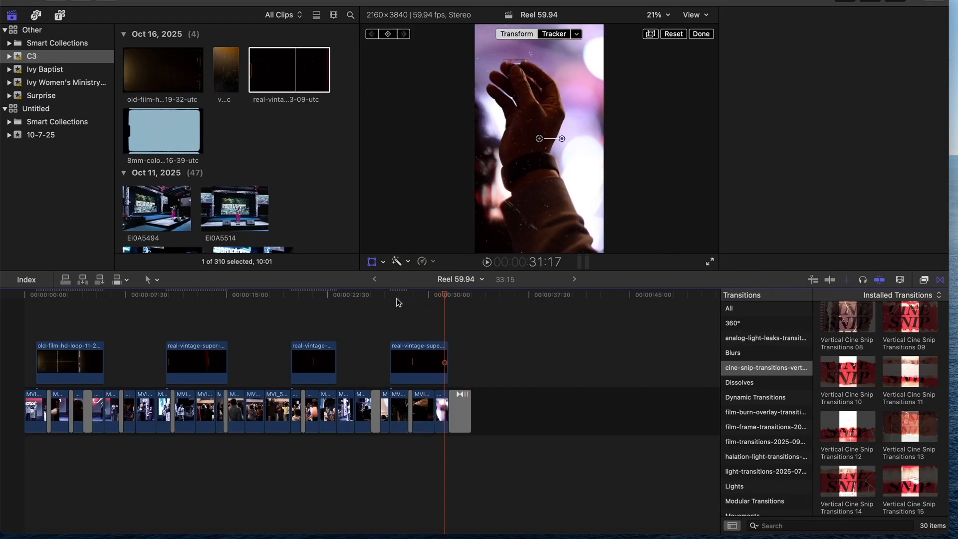
pyautogui.moveTo(107, 301); pyautogui.dragTo(2, 301)
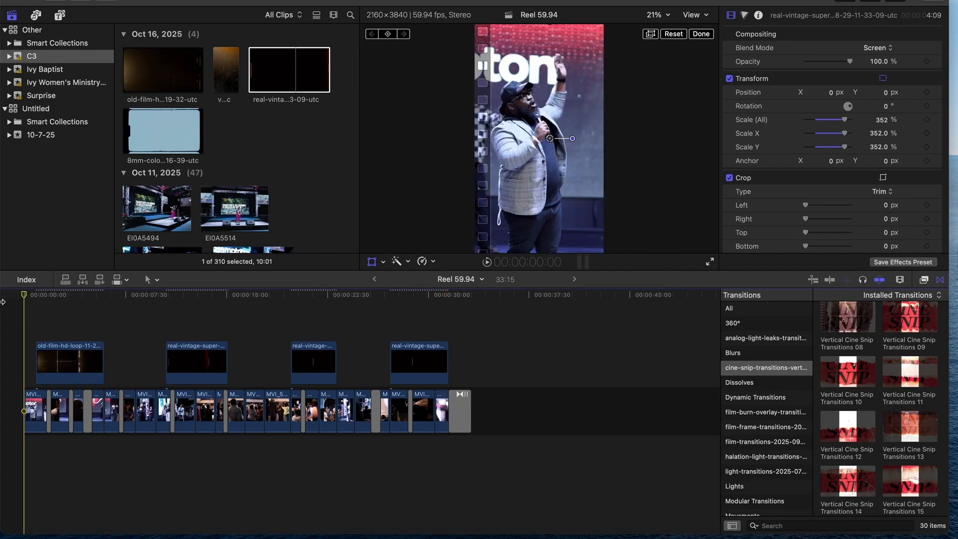